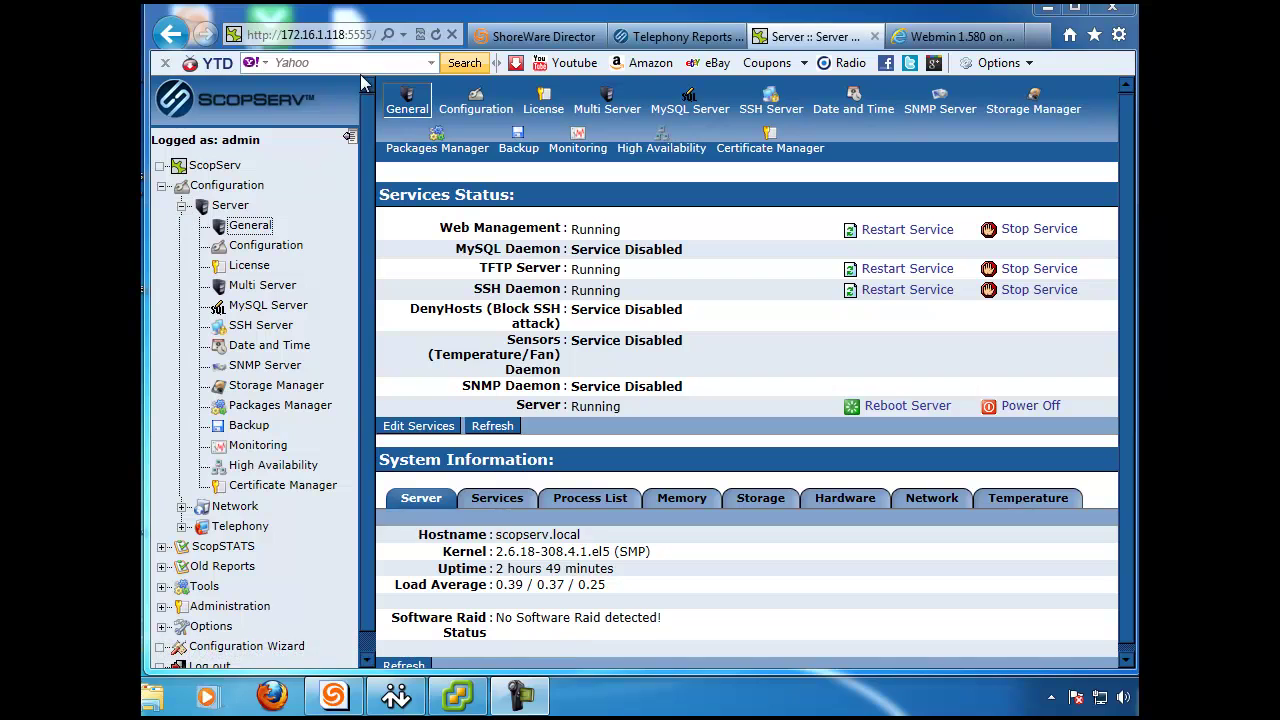
# Step: Review the Server General services status, then collapse the Server branch in the Configuration tree
pyautogui.click(362, 40)
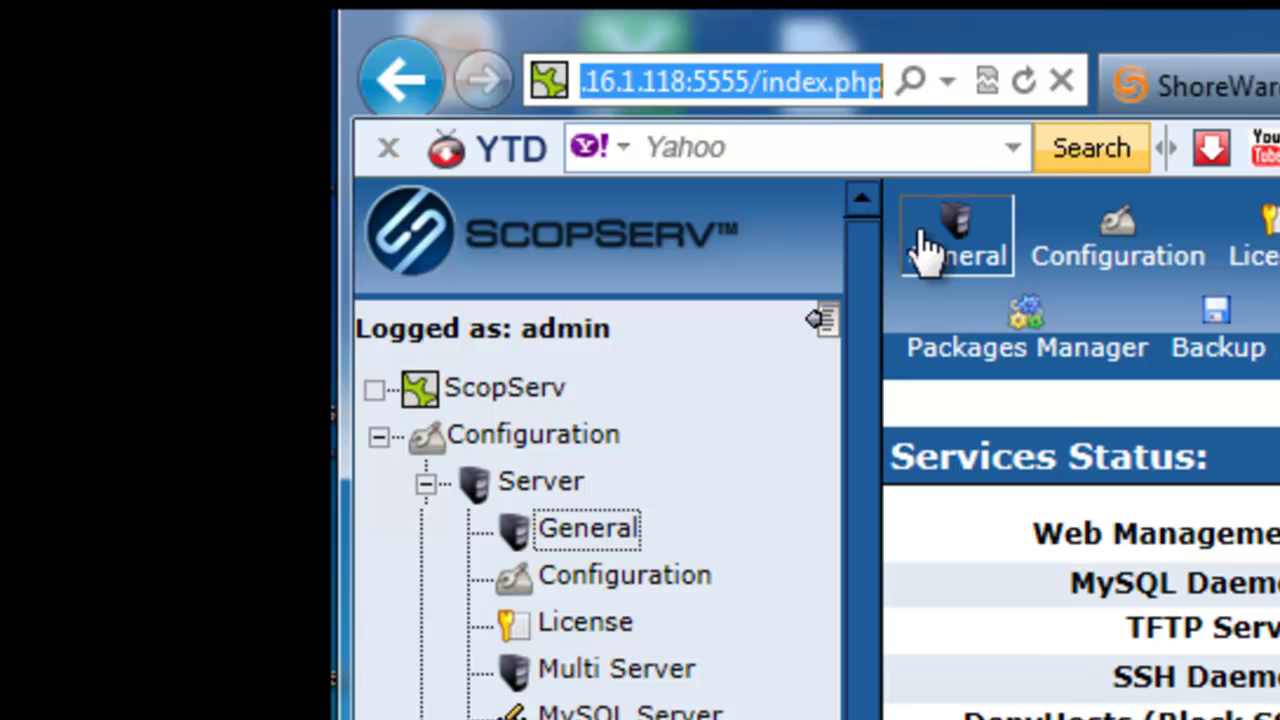
pyautogui.click(787, 235)
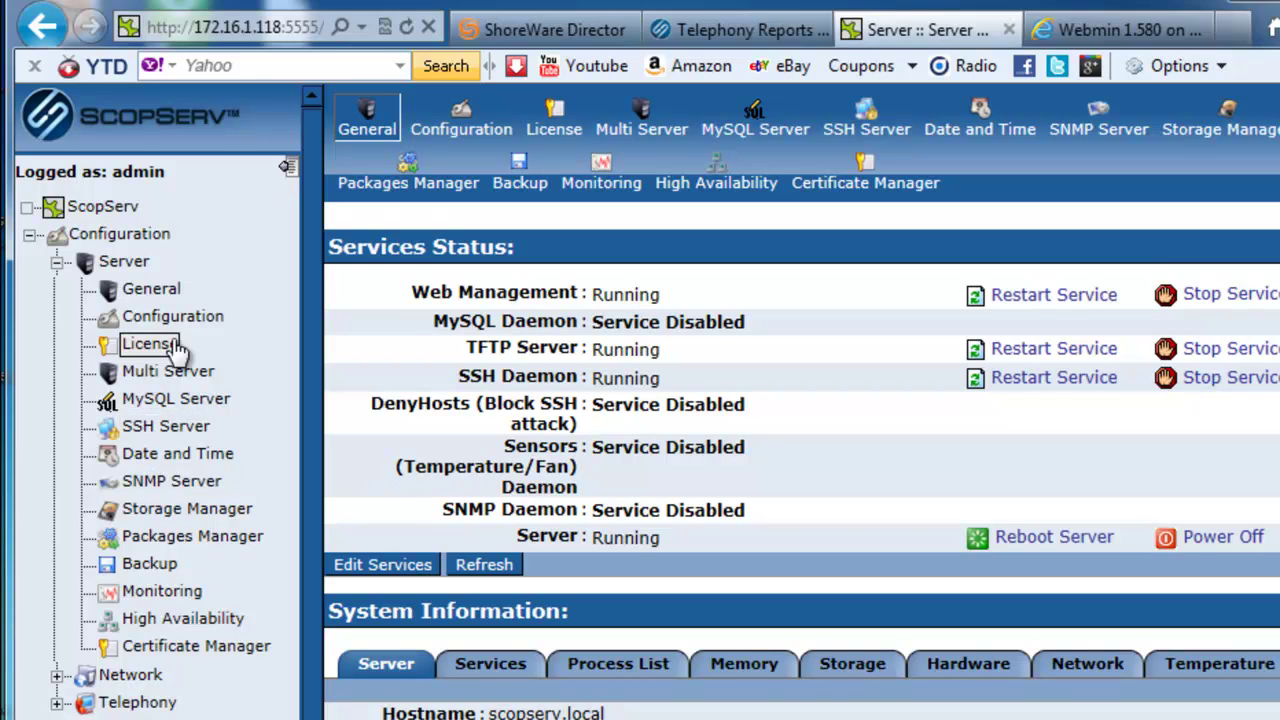
pyautogui.click(140, 371)
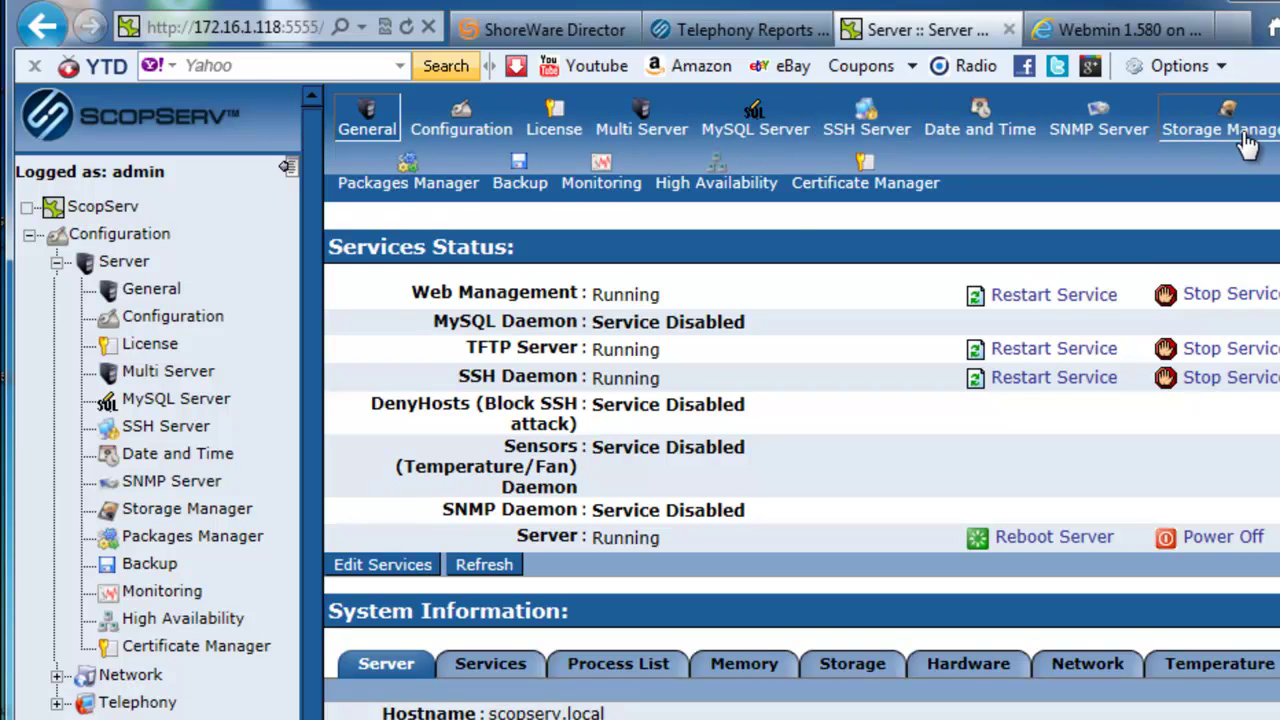
pyautogui.click(152, 290)
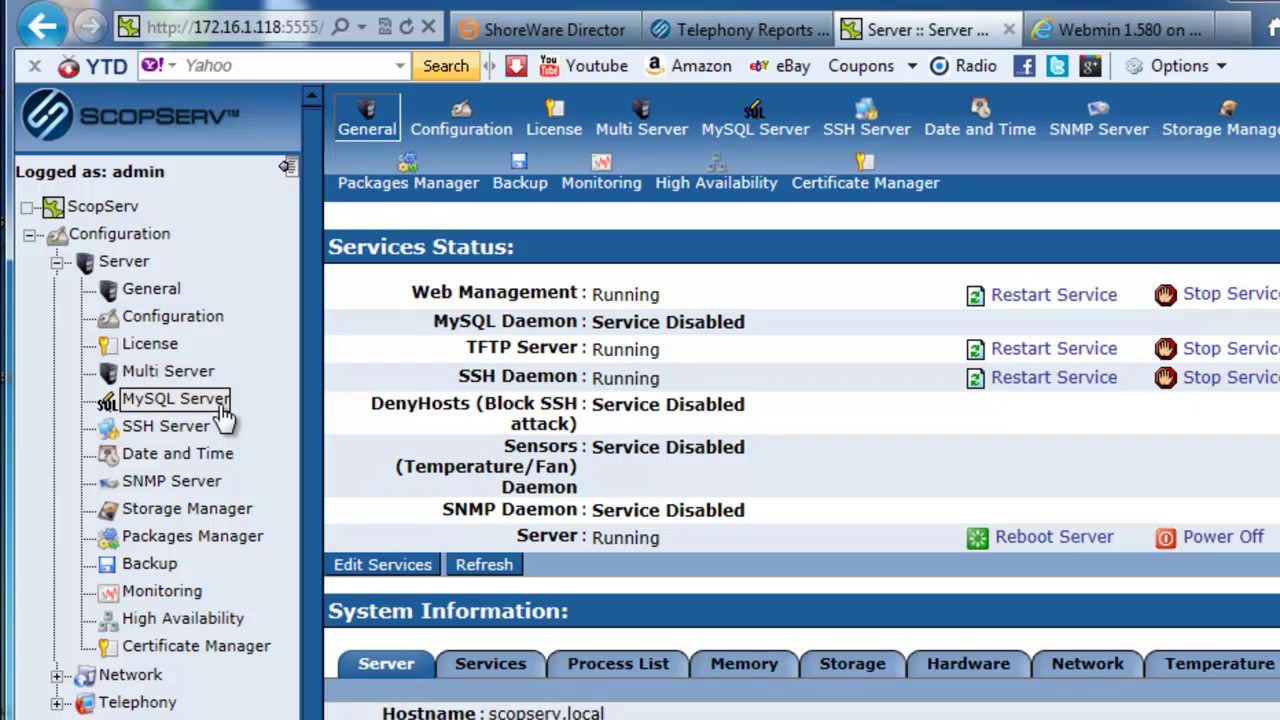
pyautogui.click(57, 263)
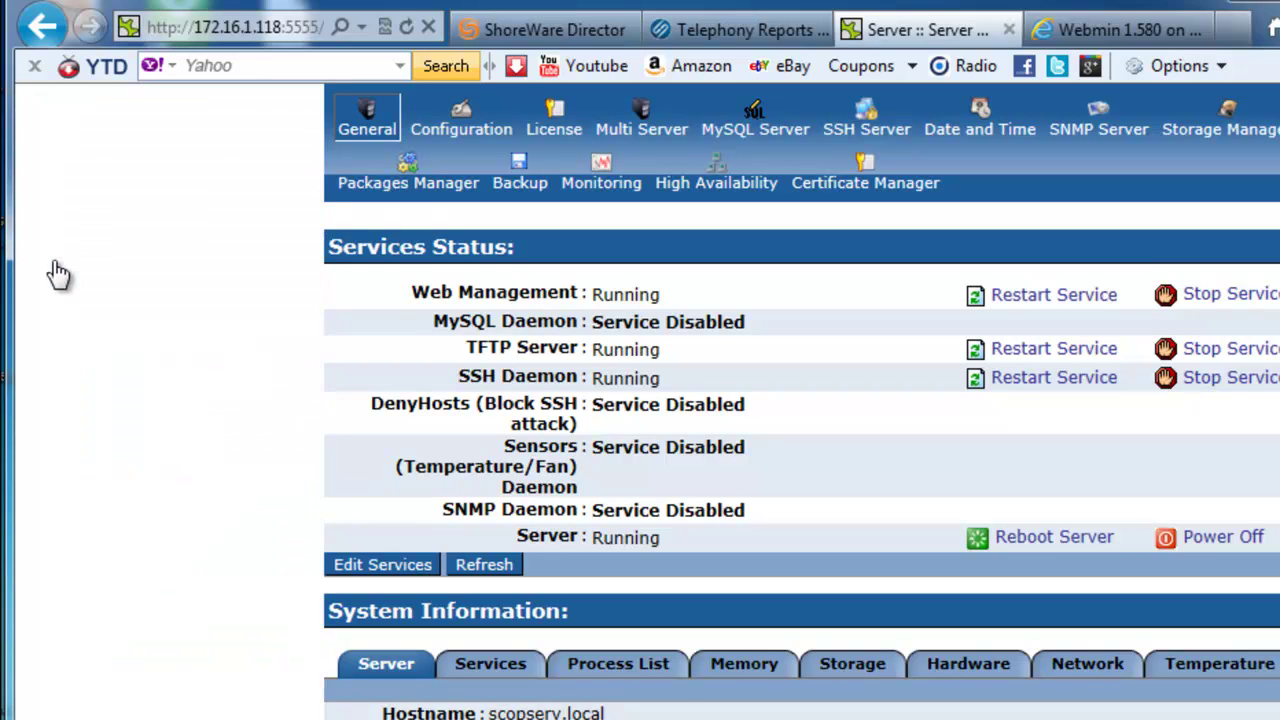
pyautogui.click(1120, 30)
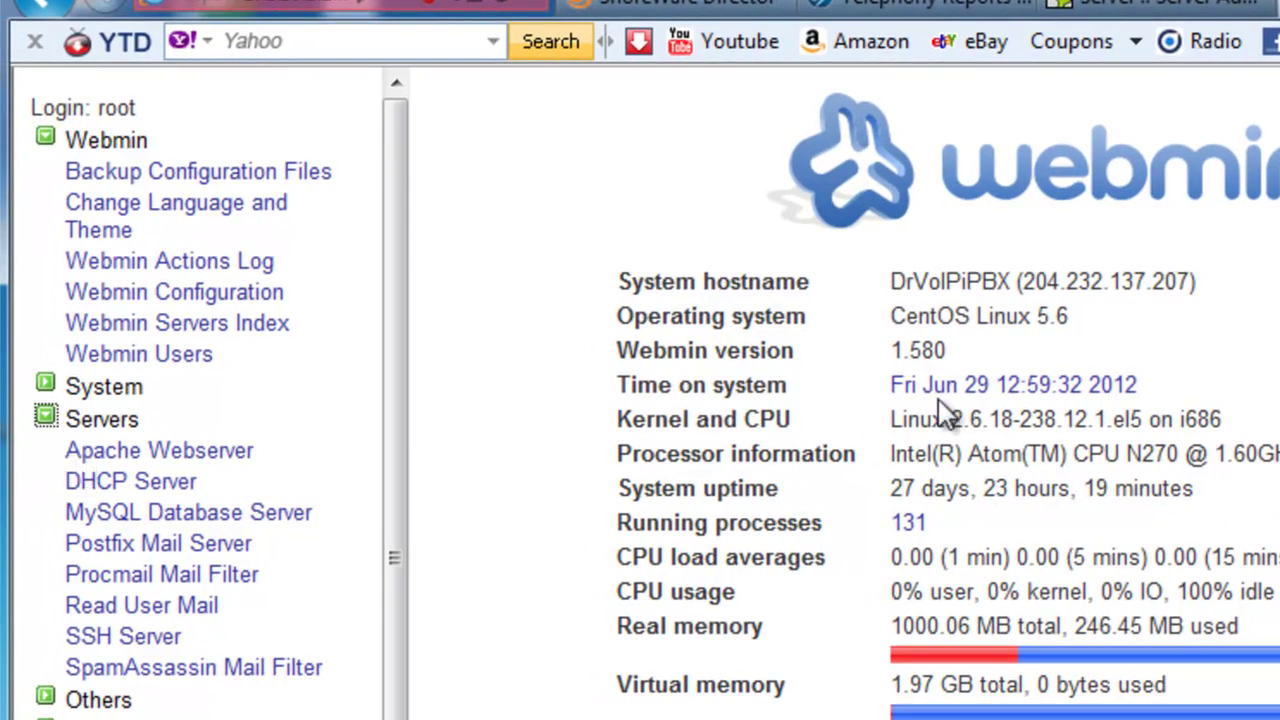
pyautogui.click(1150, 6)
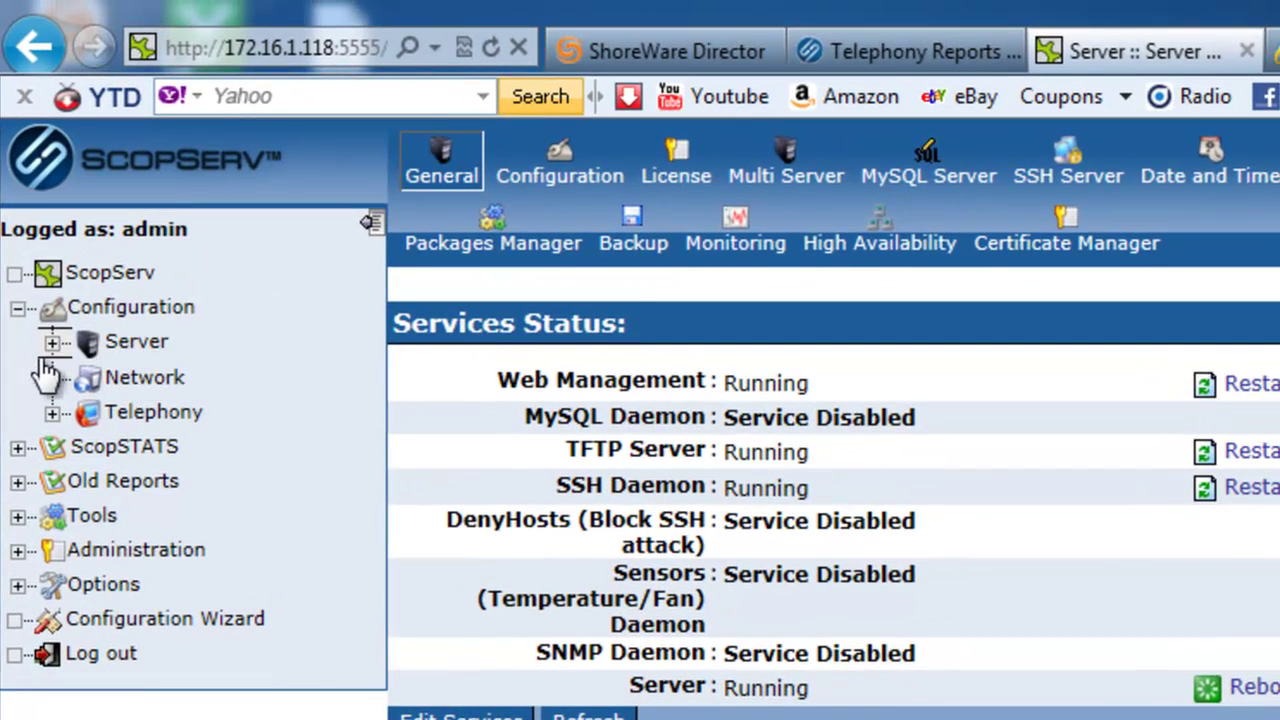
# Step: Expand Network under Configuration and open its General services status page
pyautogui.click(131, 350)
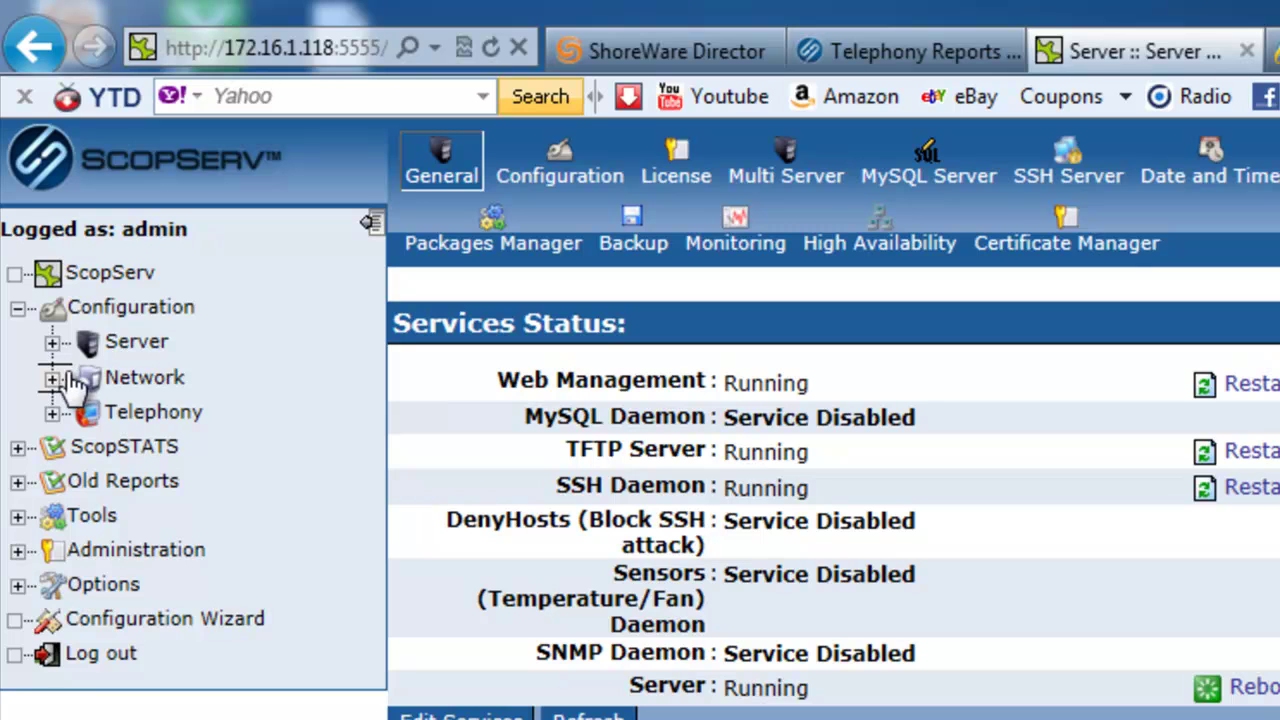
pyautogui.click(141, 385)
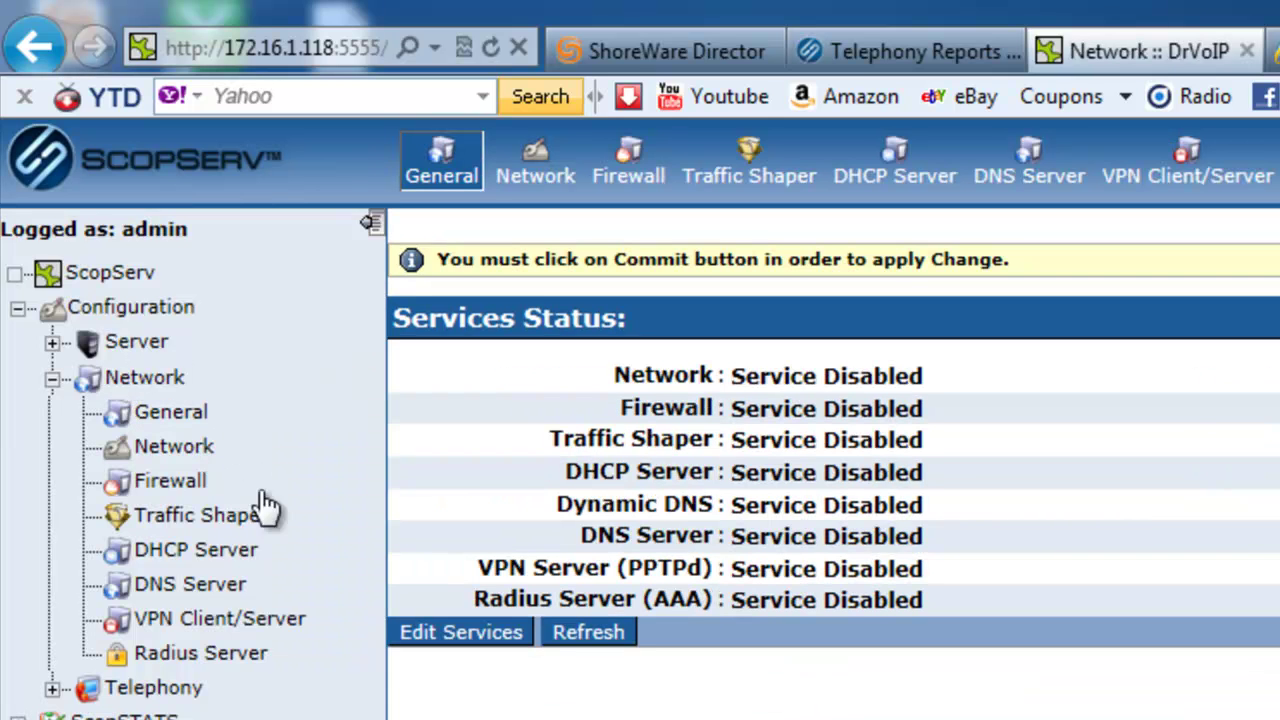
pyautogui.click(188, 697)
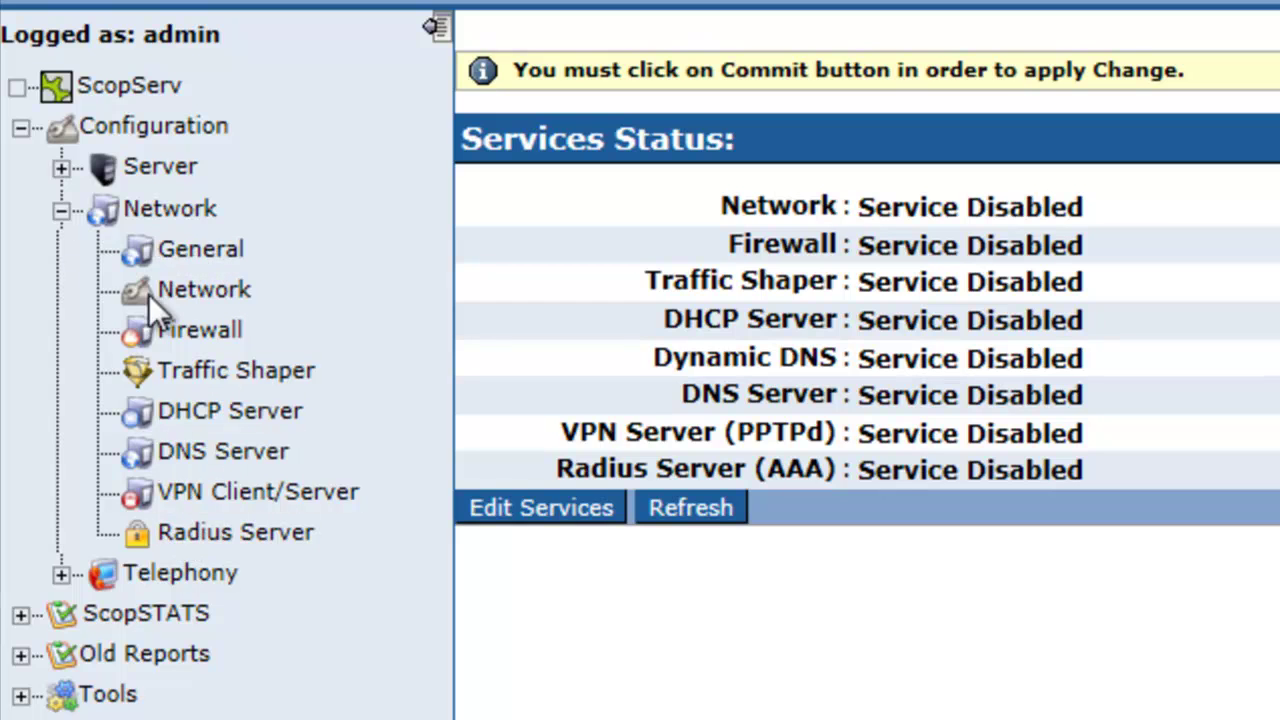
# Step: Collapse Network, expand Telephony, and open the Telephony > General status page
pyautogui.click(175, 210)
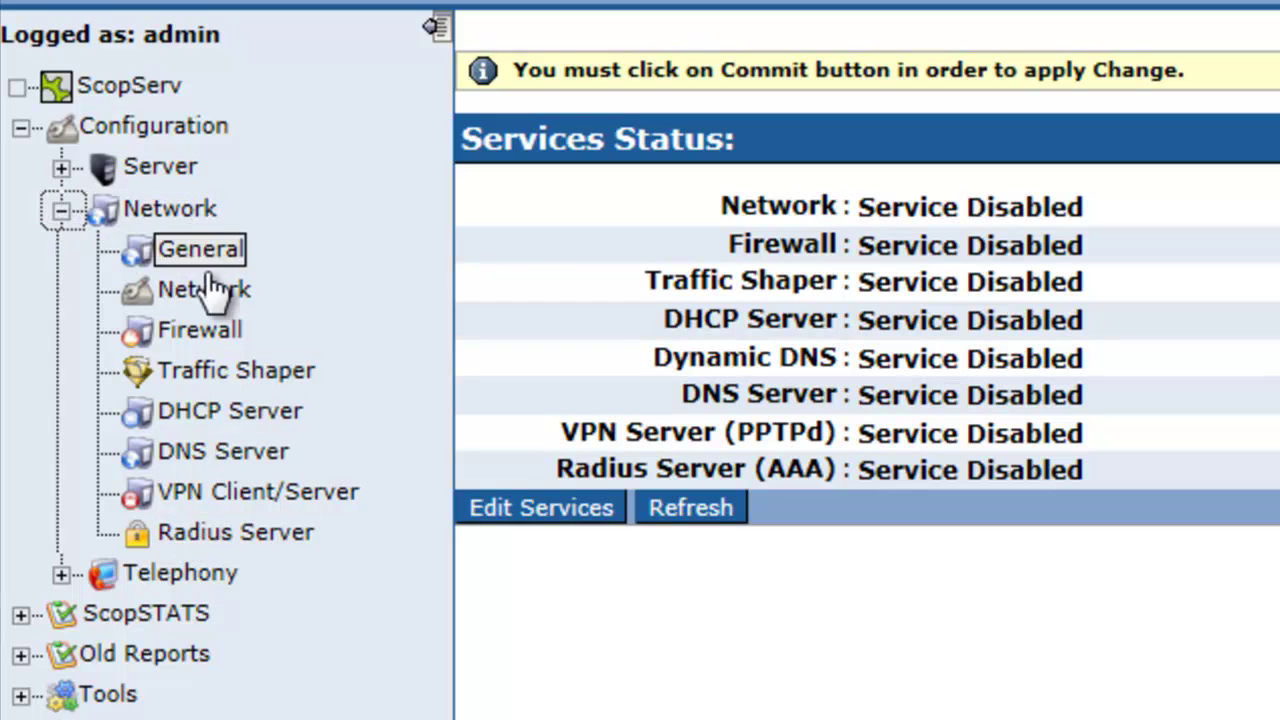
pyautogui.click(61, 210)
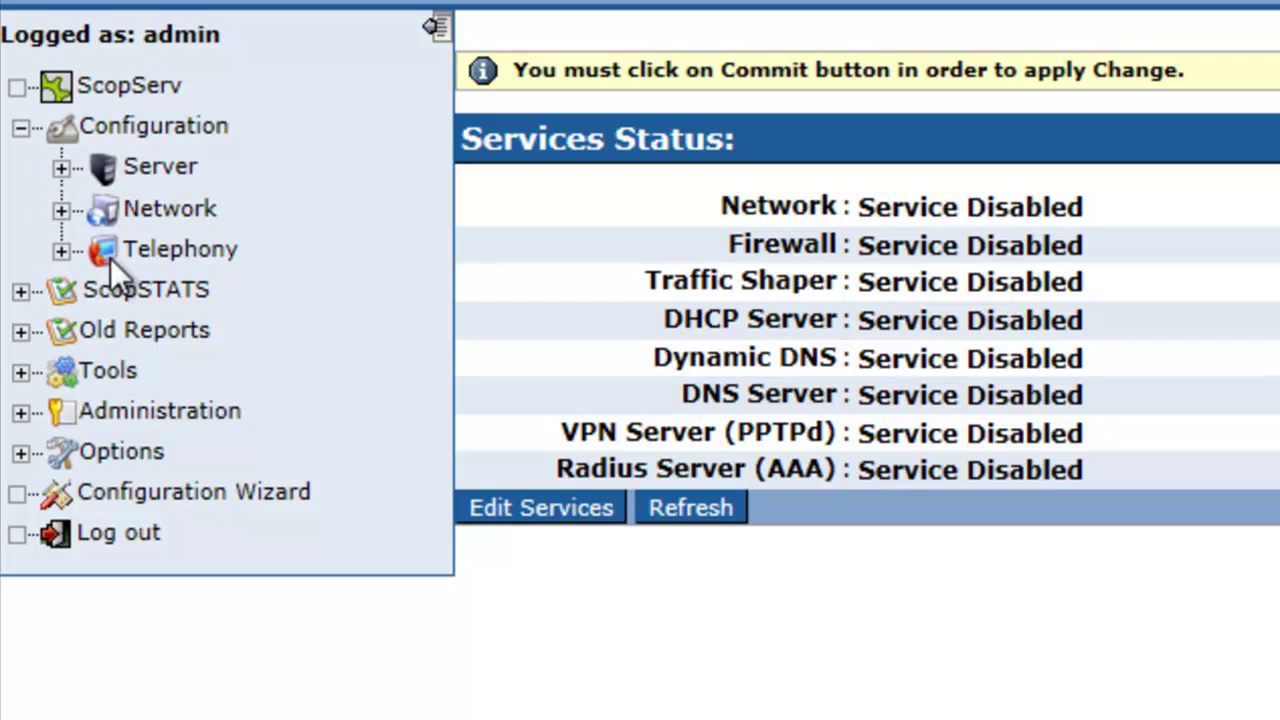
pyautogui.click(61, 251)
pyautogui.click(172, 255)
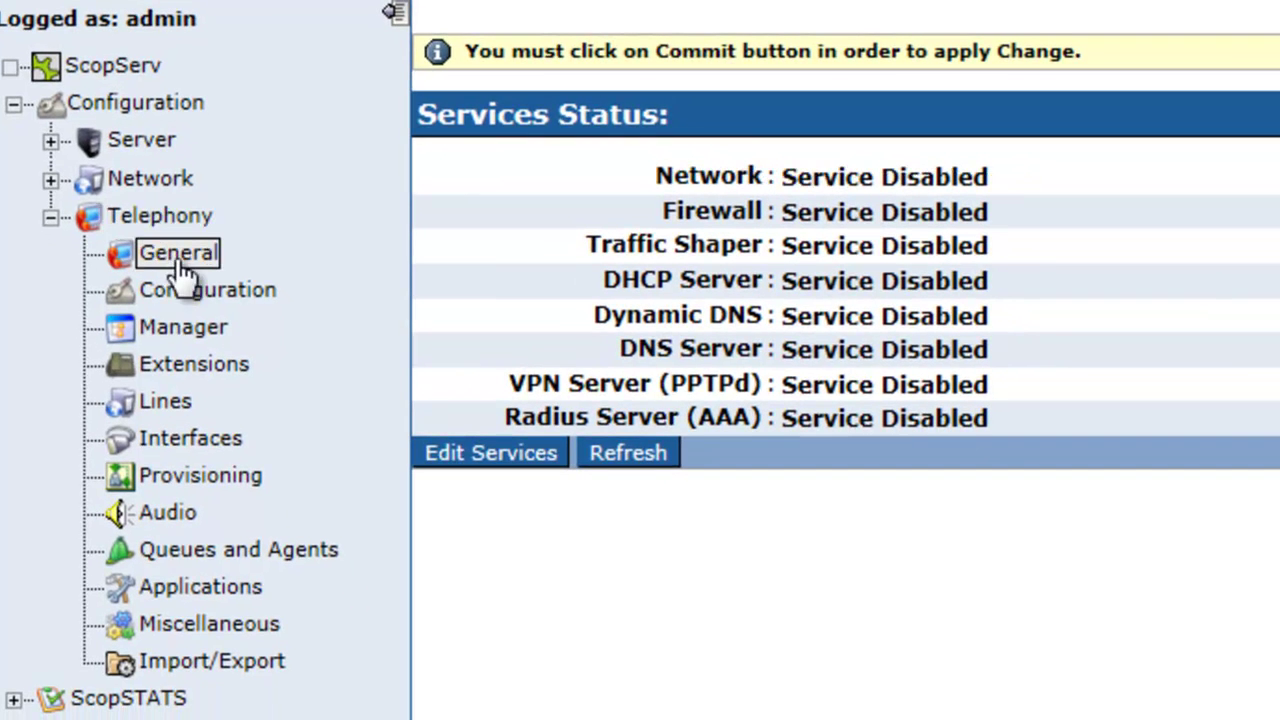
pyautogui.click(167, 266)
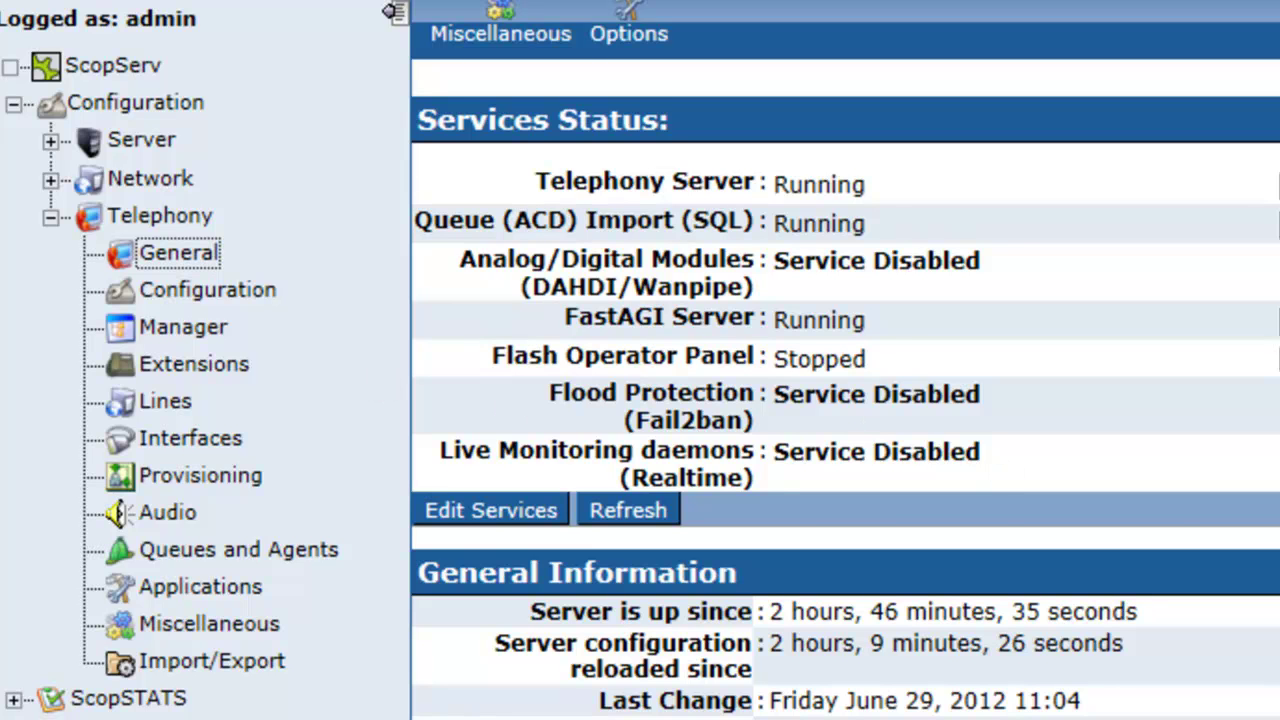
pyautogui.click(395, 11)
pyautogui.scroll(-3, 395, 11)
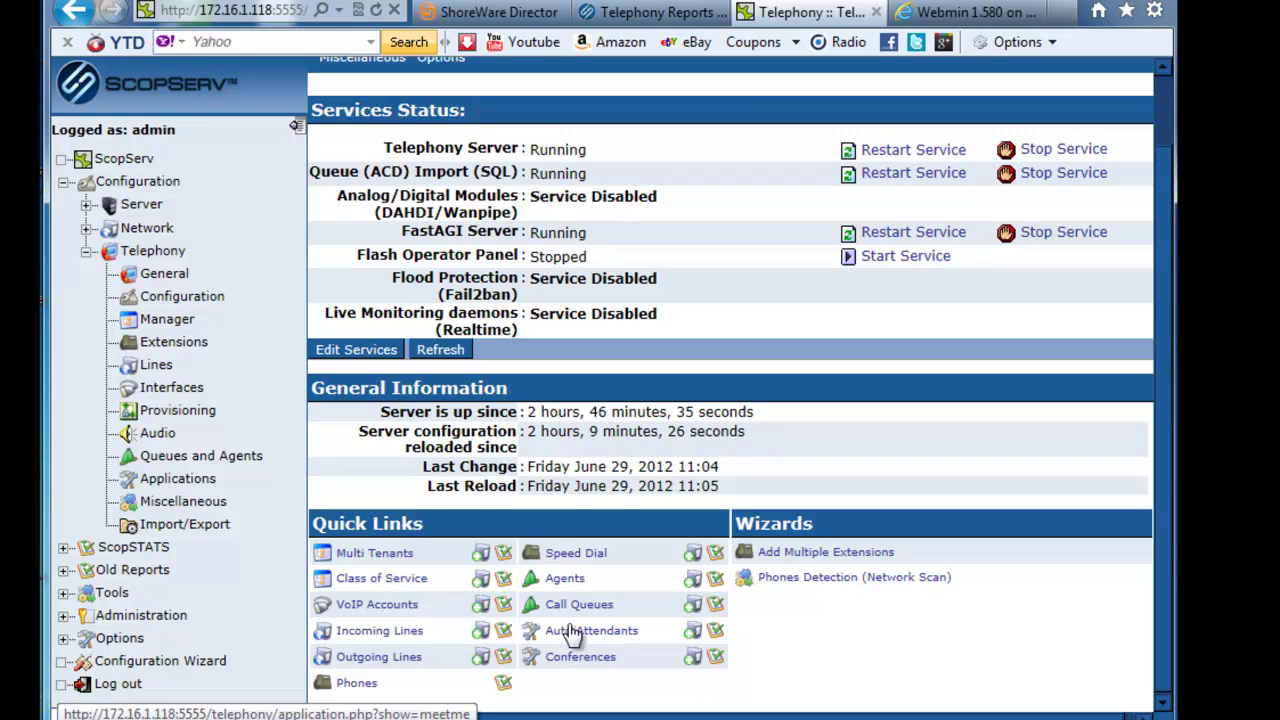
pyautogui.click(168, 342)
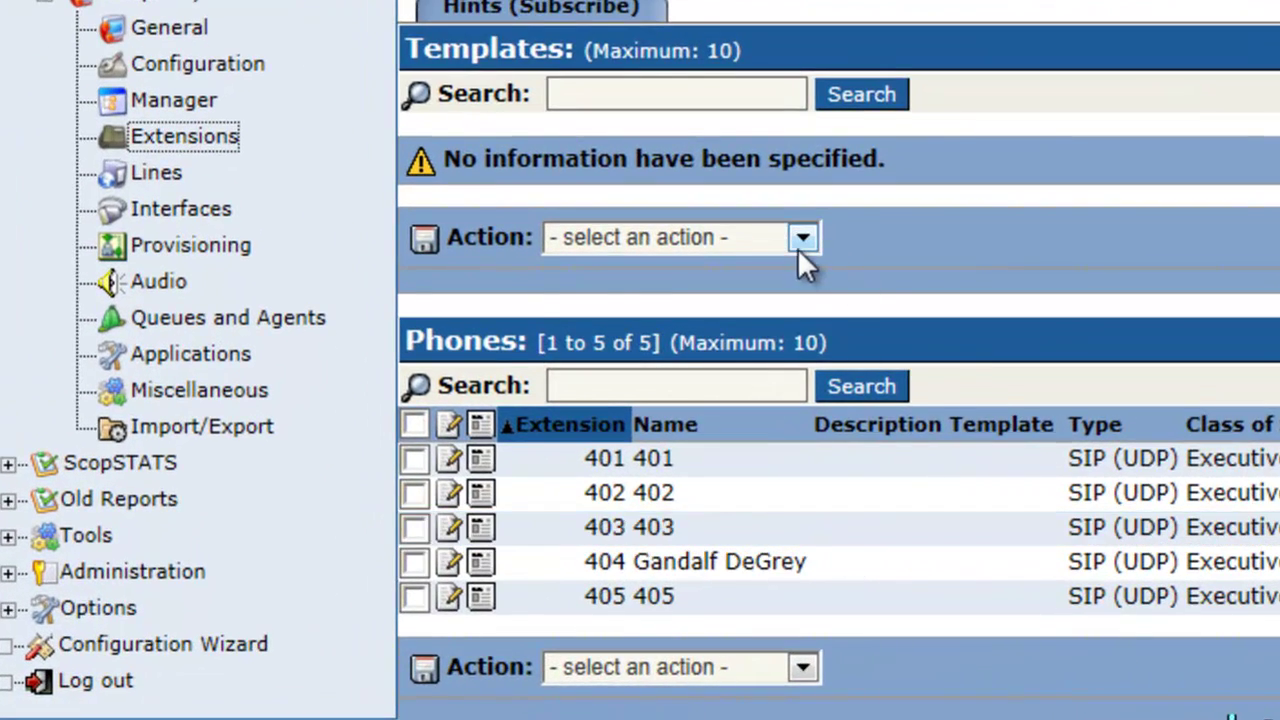
# Step: Open the Templates Action dropdown on the Extensions page and dismiss it without choosing
pyautogui.click(789, 247)
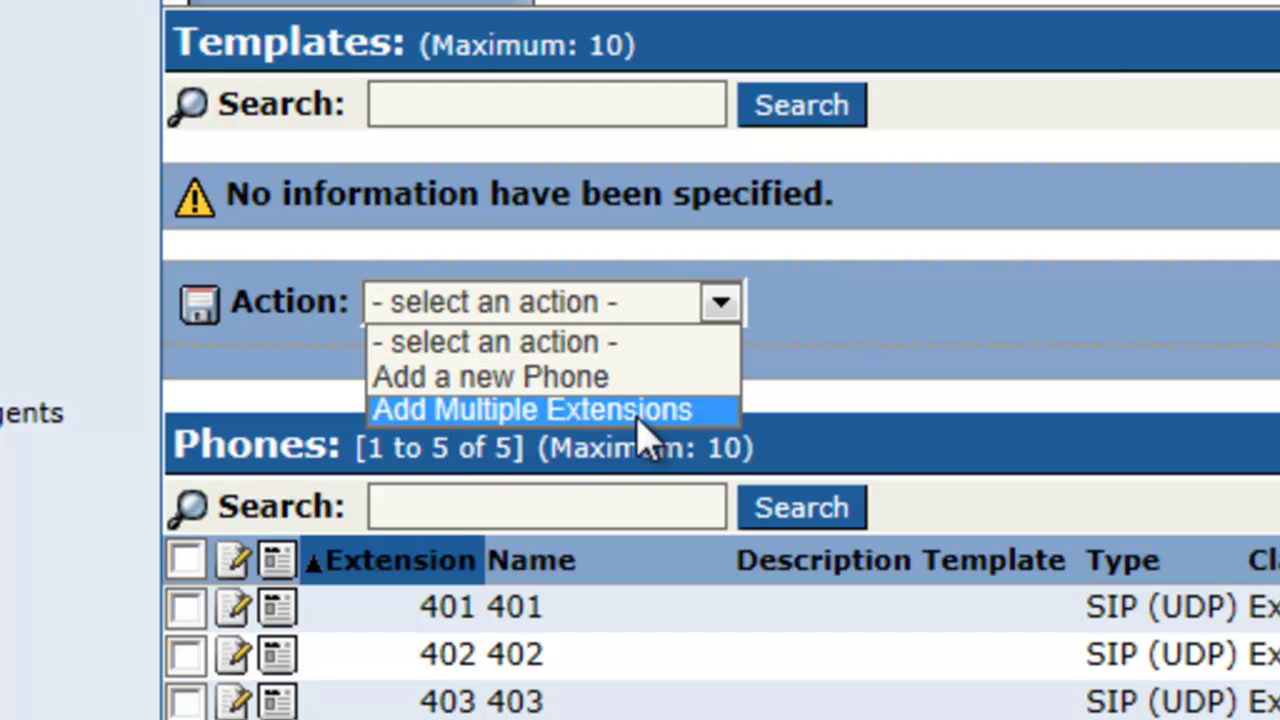
pyautogui.click(1088, 325)
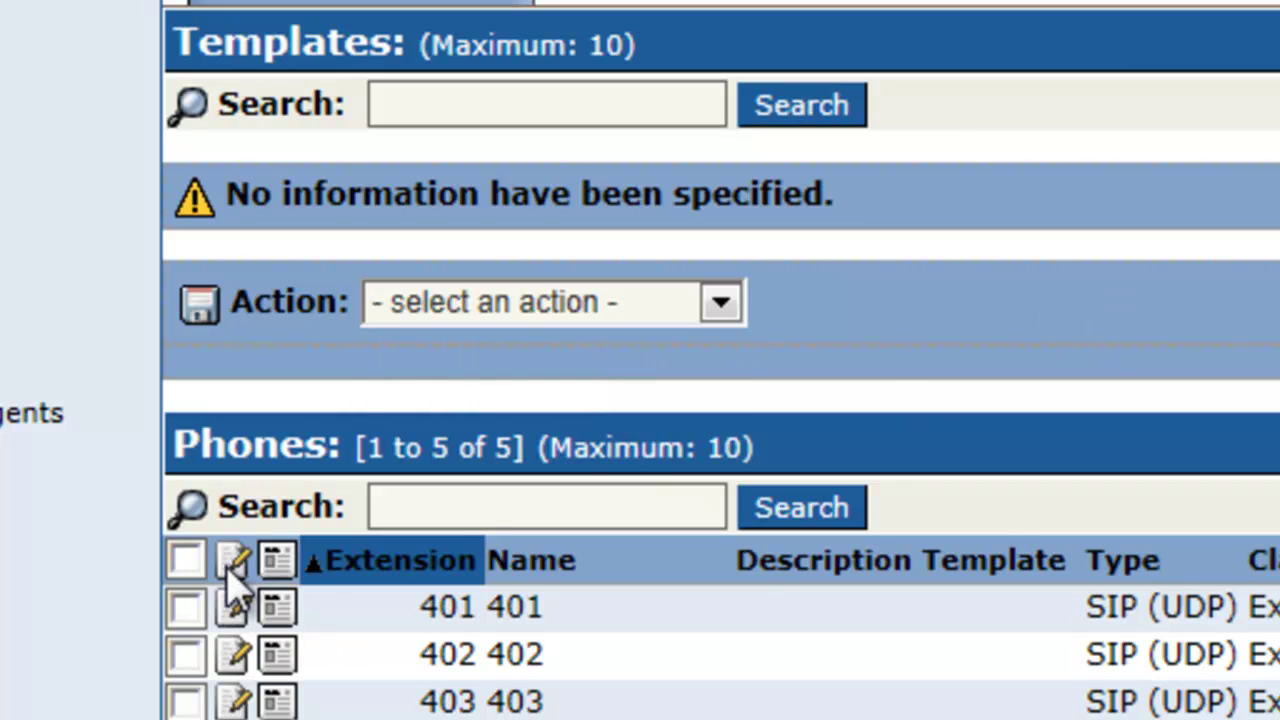
# Step: Open extension 401 and review its Voicemail, Phone Options, Caller ID, User Options and Web Authentication pages
pyautogui.click(236, 615)
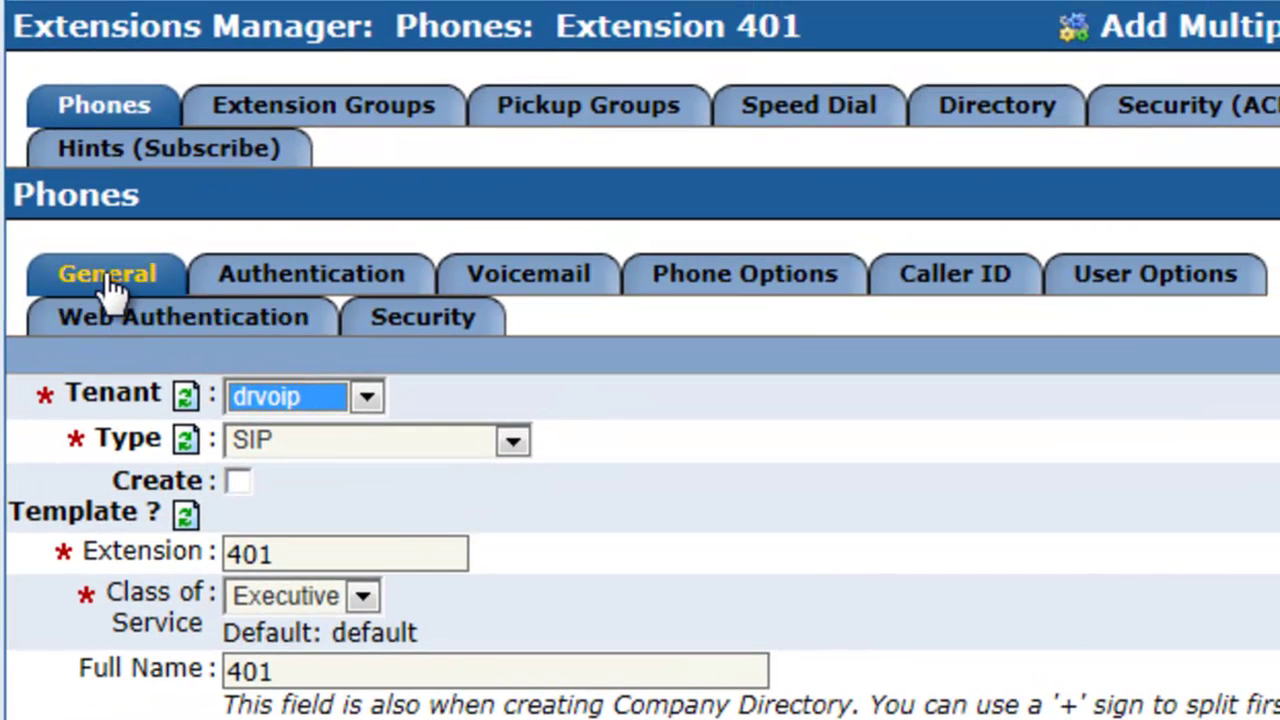
pyautogui.click(545, 283)
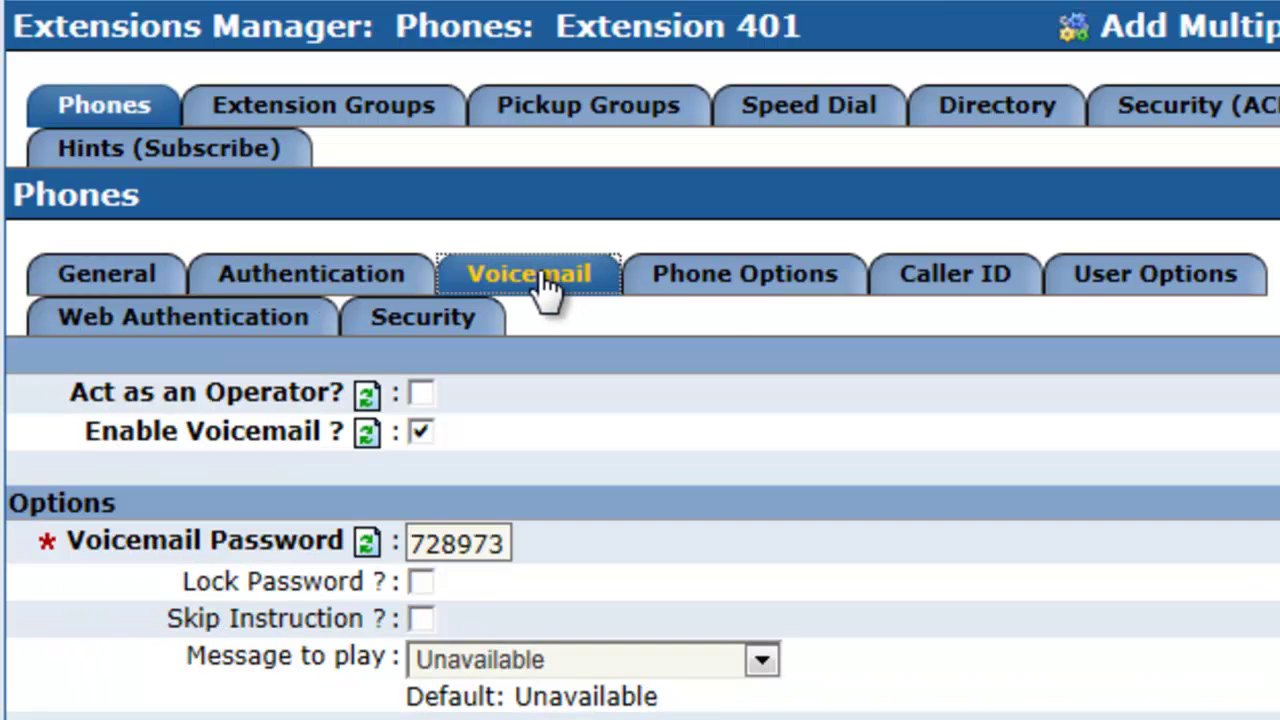
pyautogui.click(712, 287)
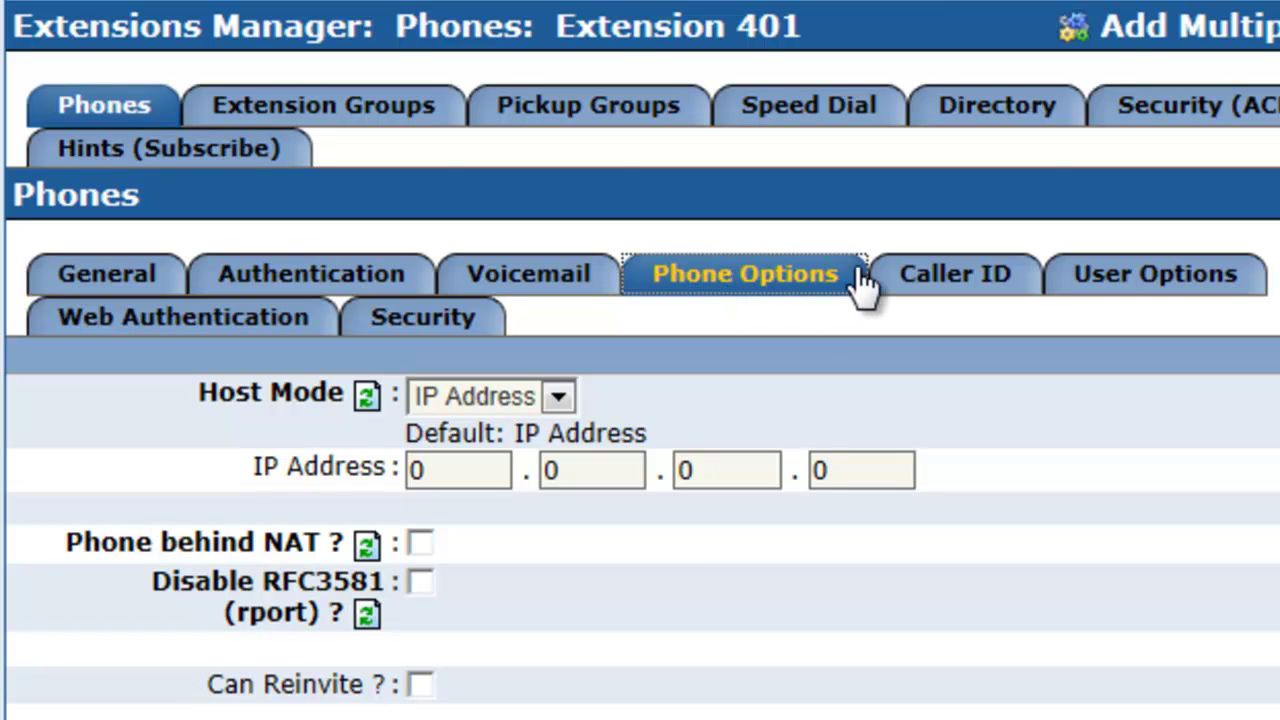
pyautogui.click(945, 284)
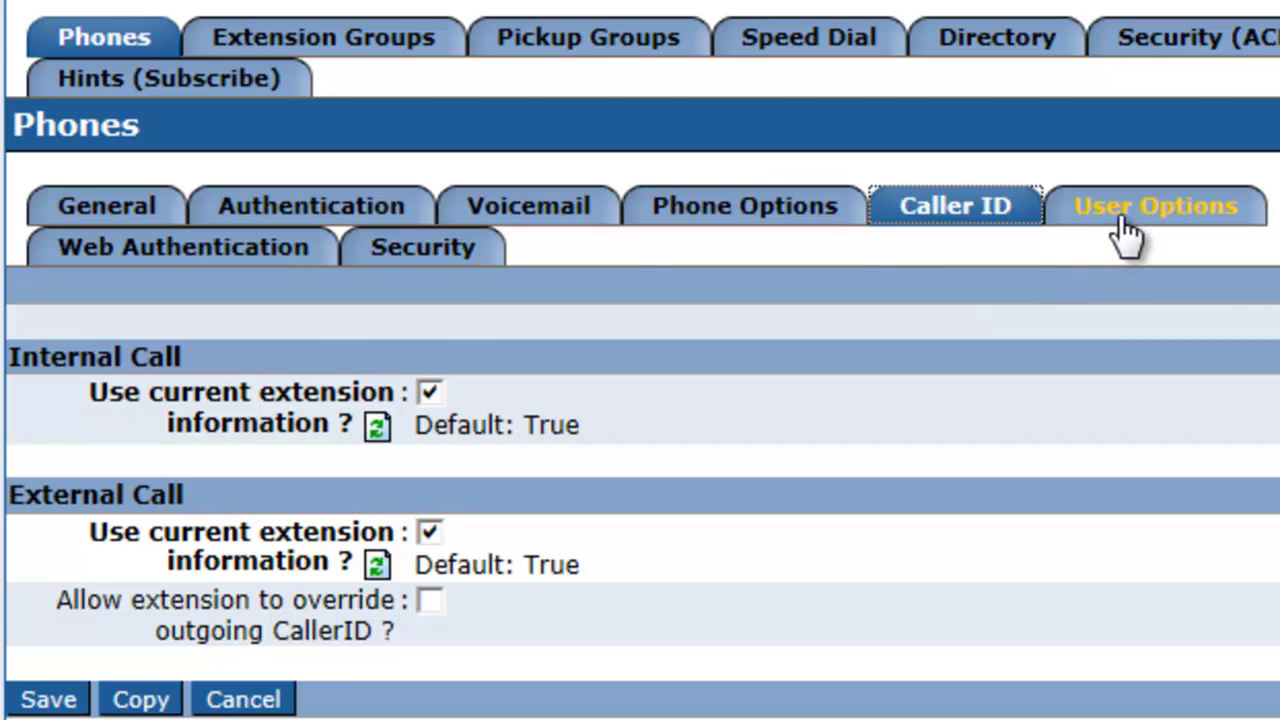
pyautogui.click(1122, 220)
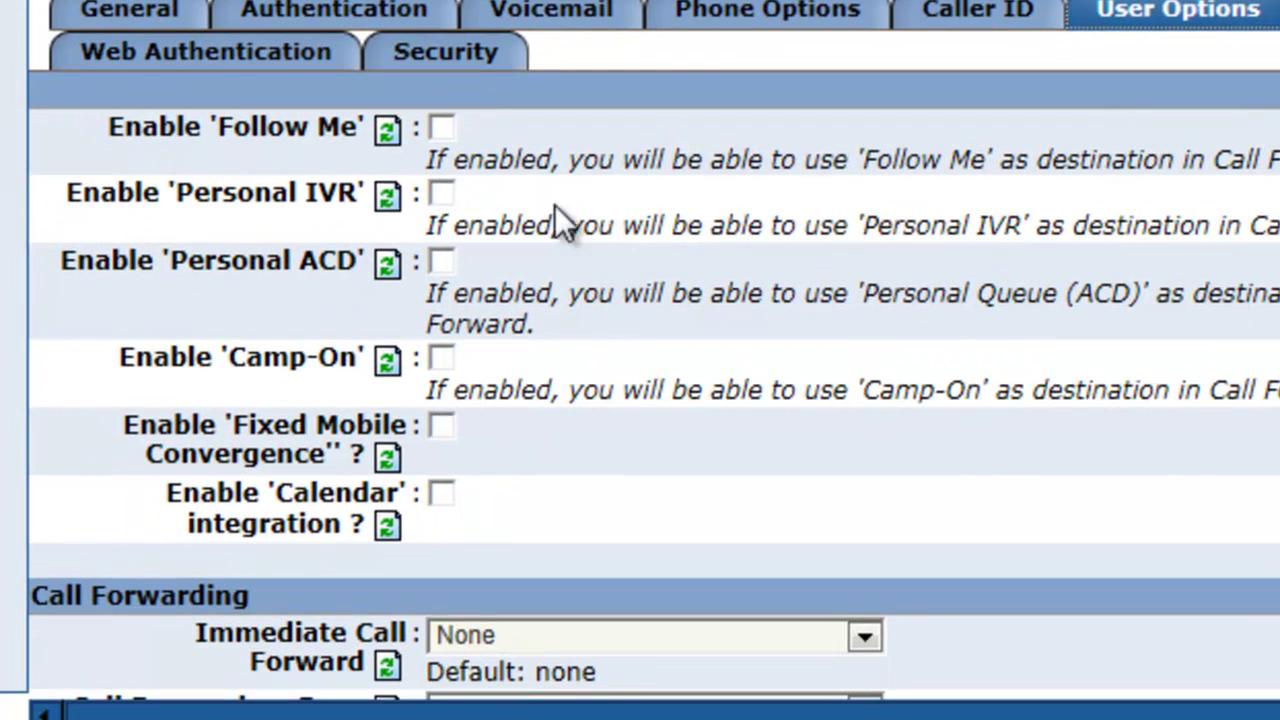
pyautogui.click(260, 62)
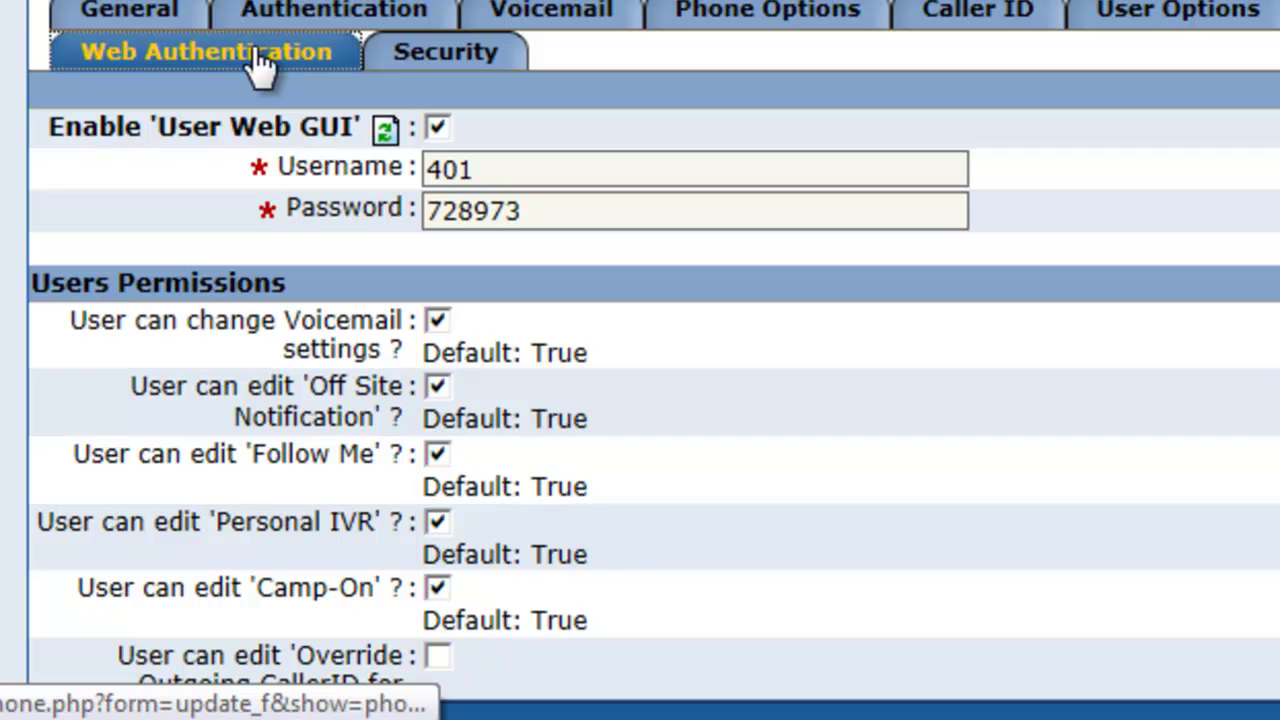
pyautogui.click(145, 28)
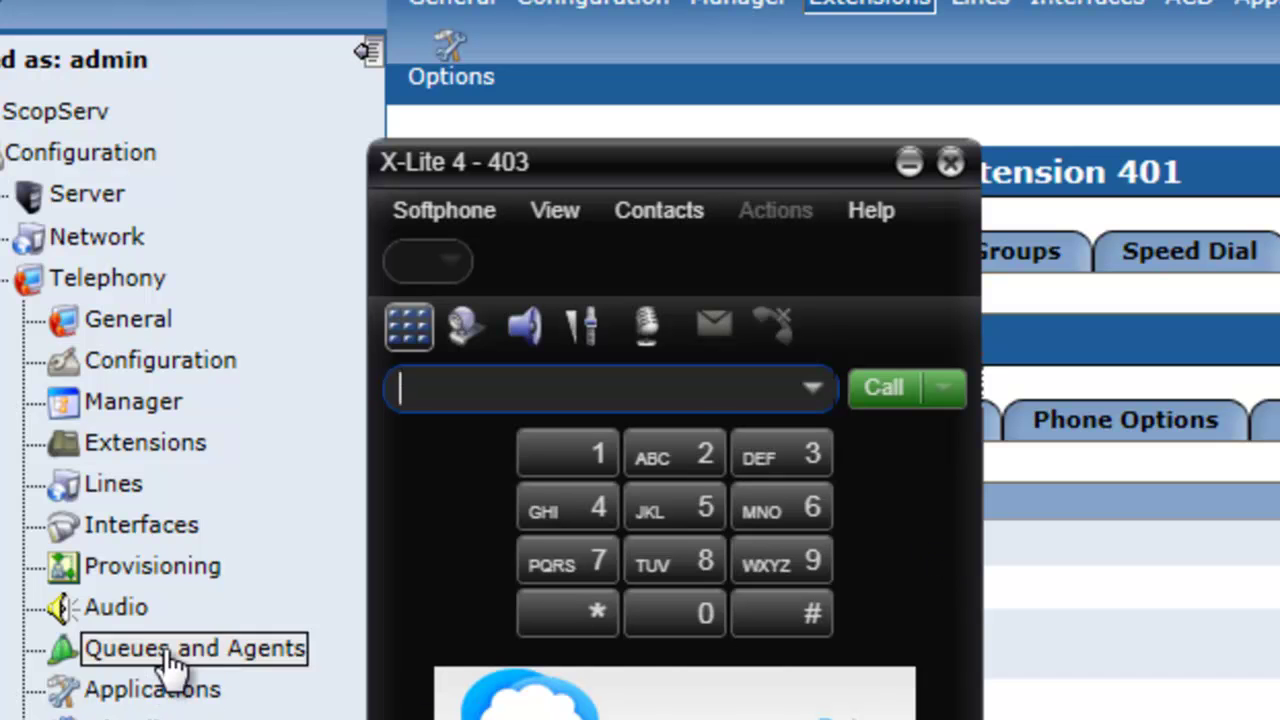
# Step: Minimize the X-Lite softphone and show the Incoming Lines list under Telephony > Lines
pyautogui.click(910, 161)
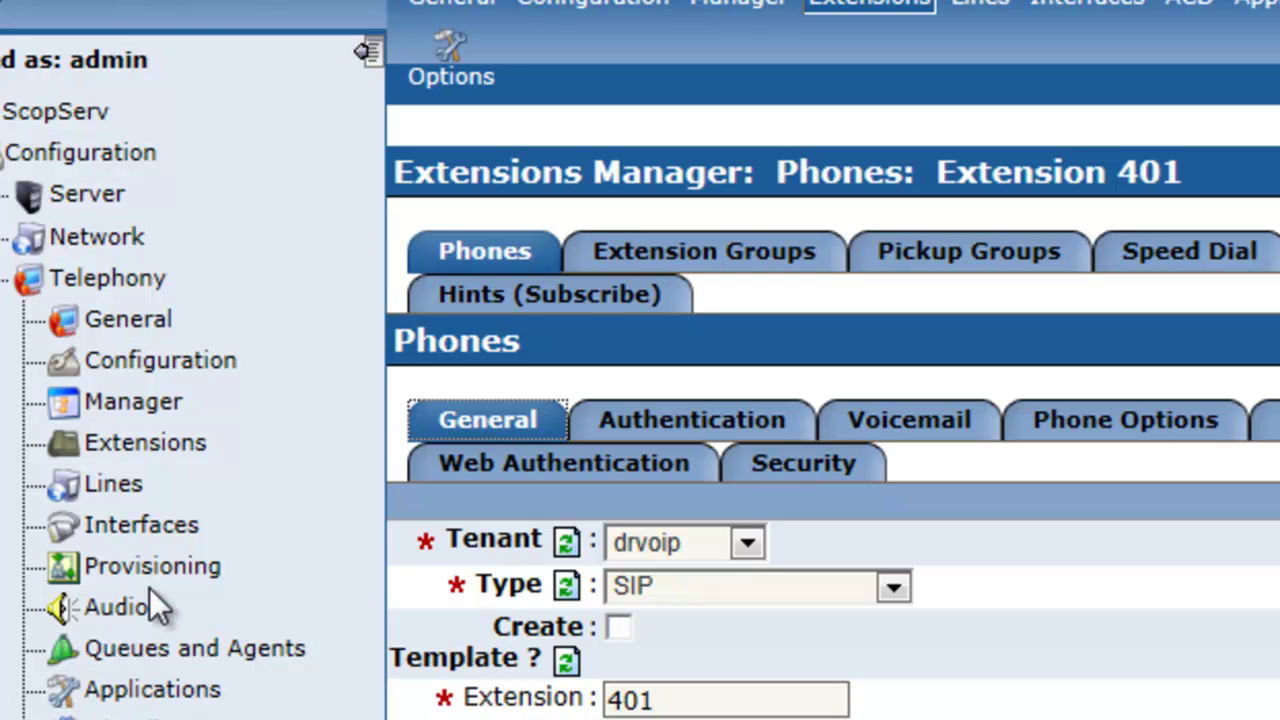
pyautogui.click(113, 488)
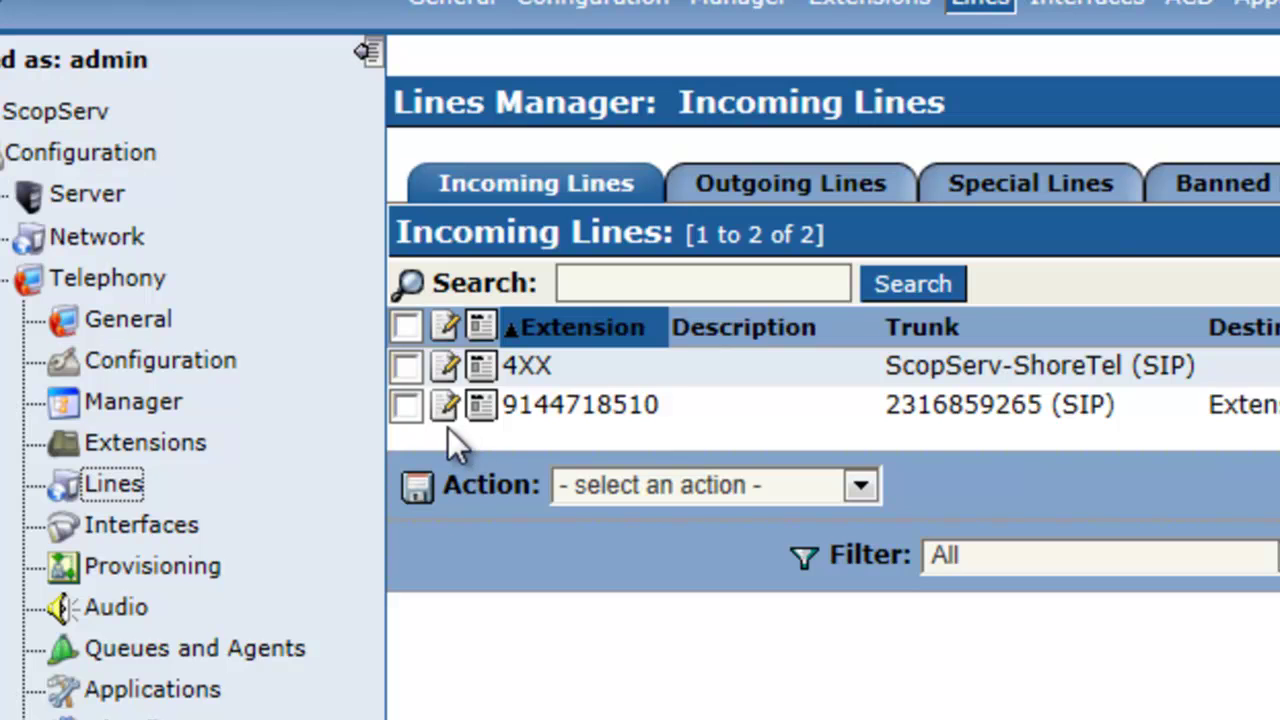
pyautogui.click(446, 412)
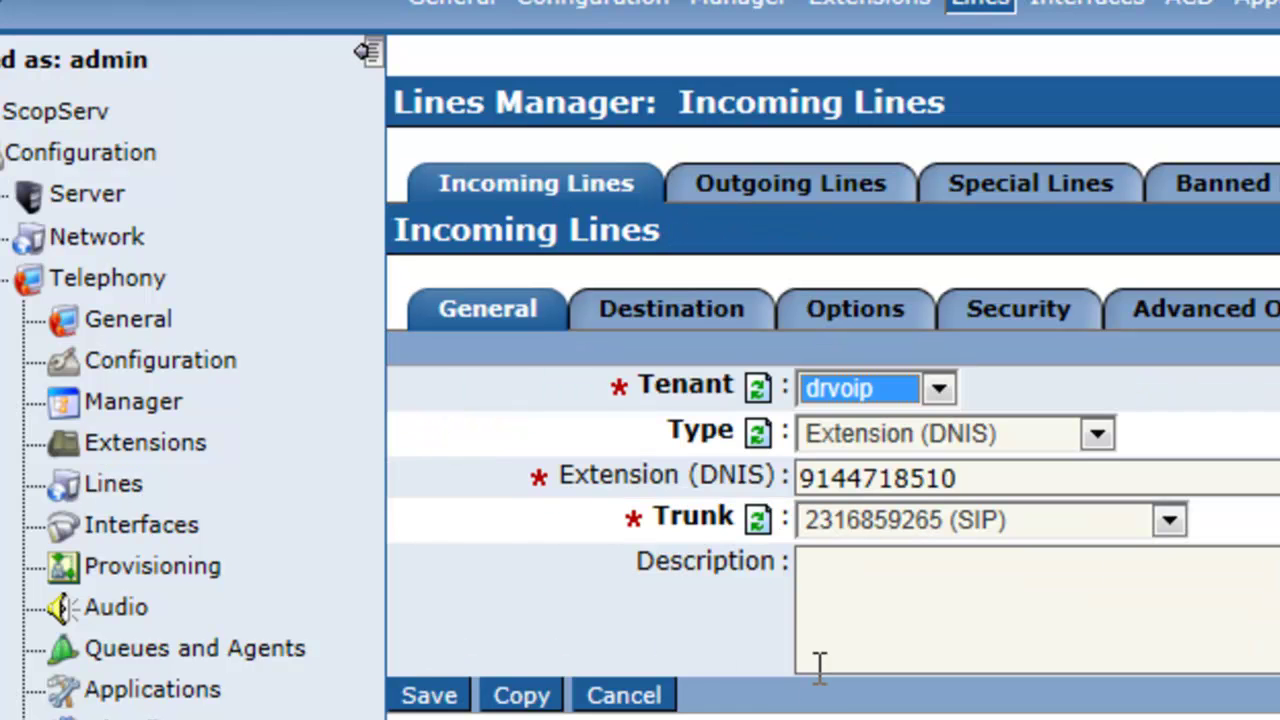
pyautogui.moveTo(1000, 476); pyautogui.dragTo(355, 446)
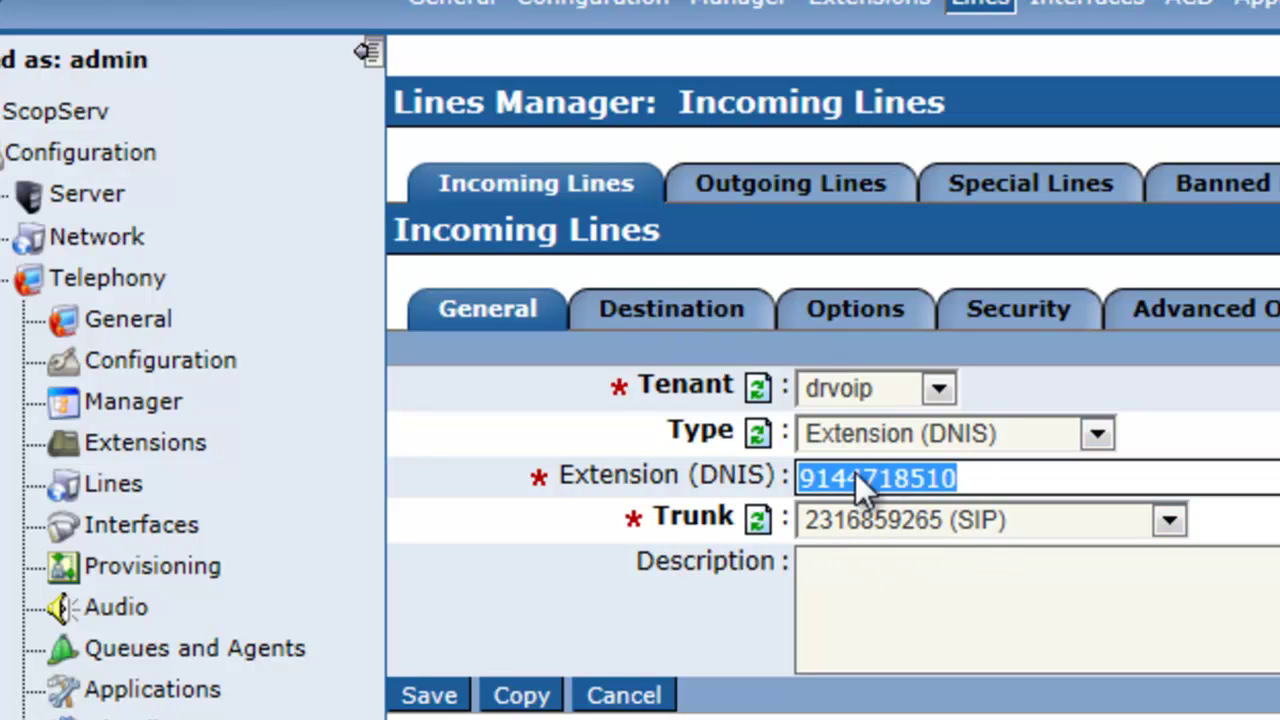
pyautogui.click(650, 322)
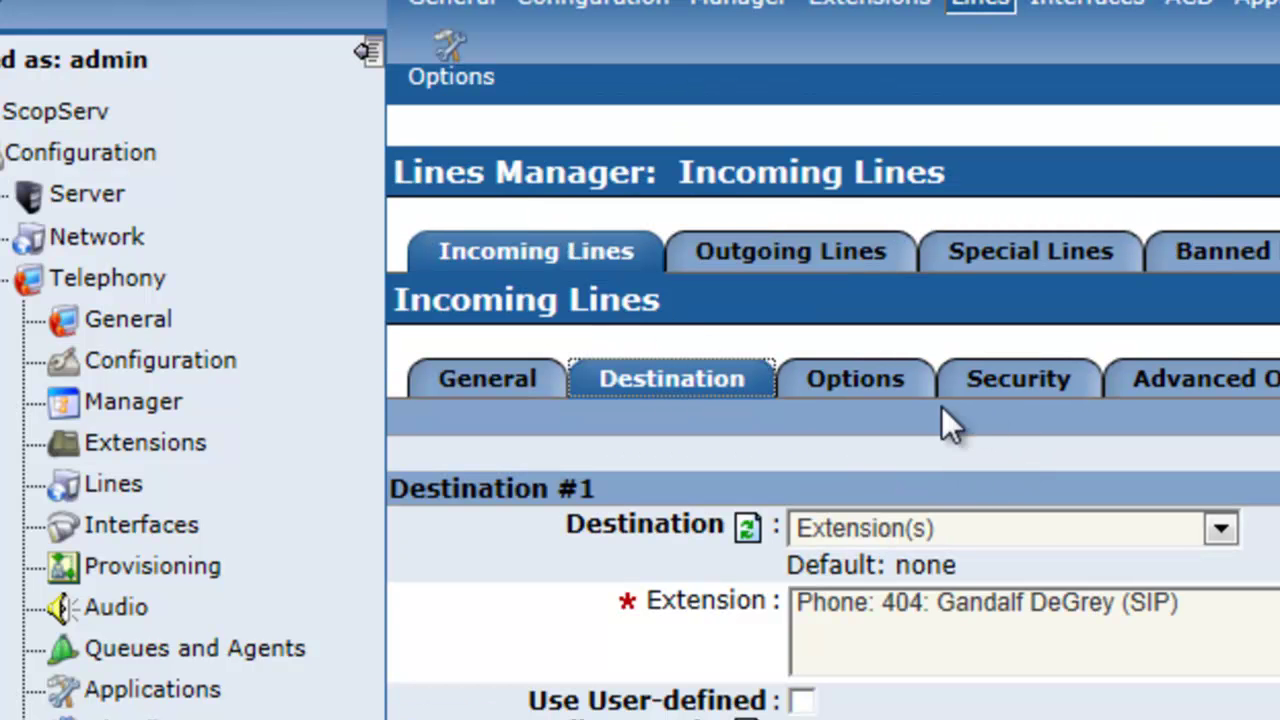
pyautogui.click(866, 405)
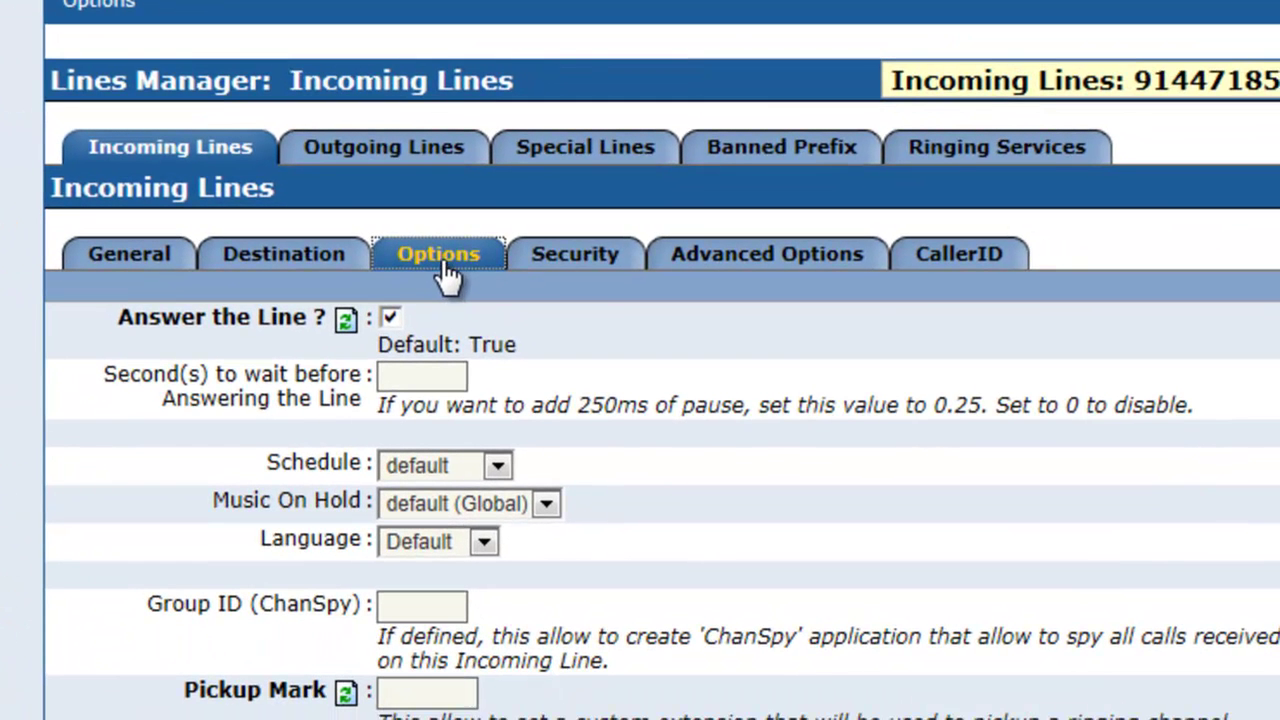
pyautogui.click(585, 264)
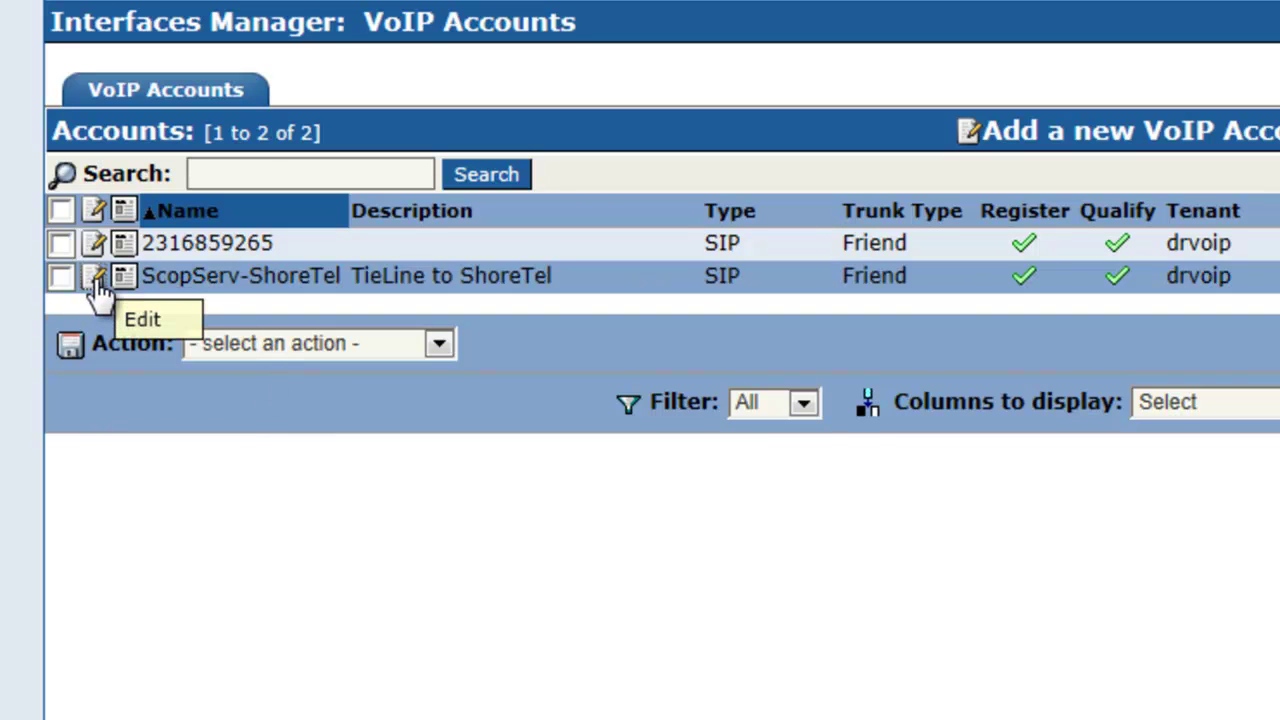
# Step: Open the ScopServ-ShoreTel account, confirm its SIP type, and view its Server login username admin
pyautogui.click(95, 280)
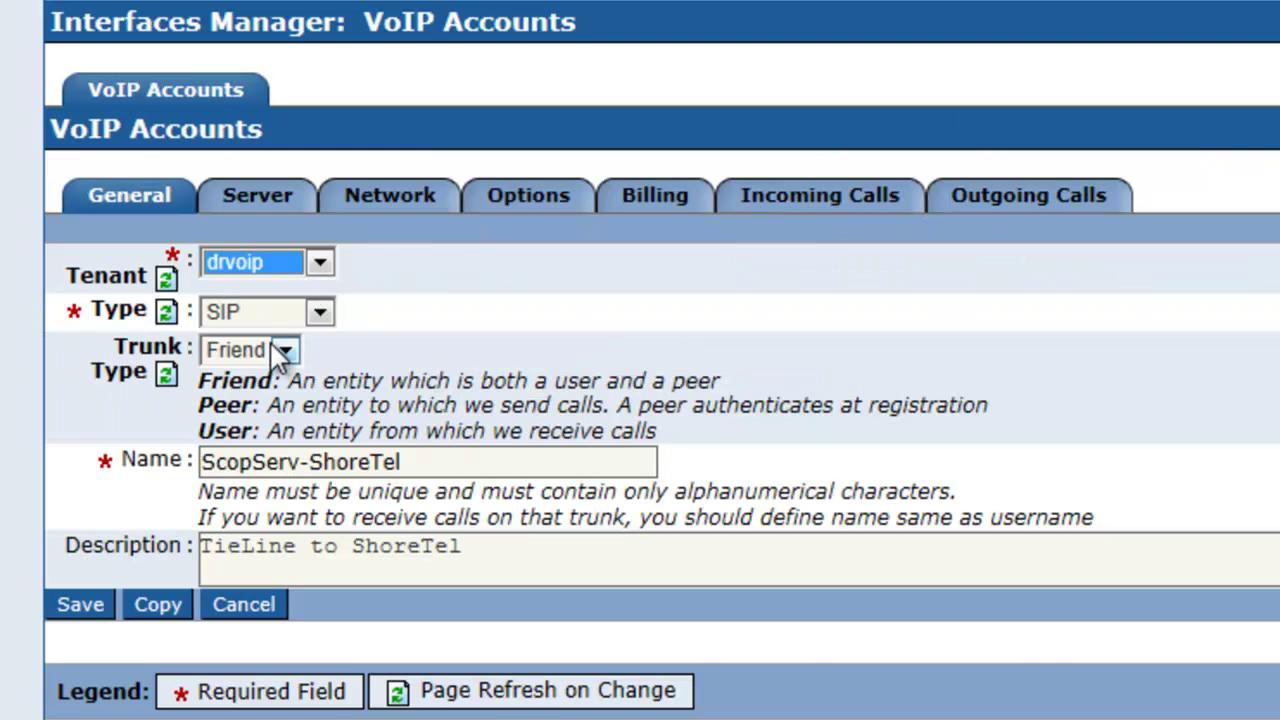
pyautogui.tripleClick(430, 462)
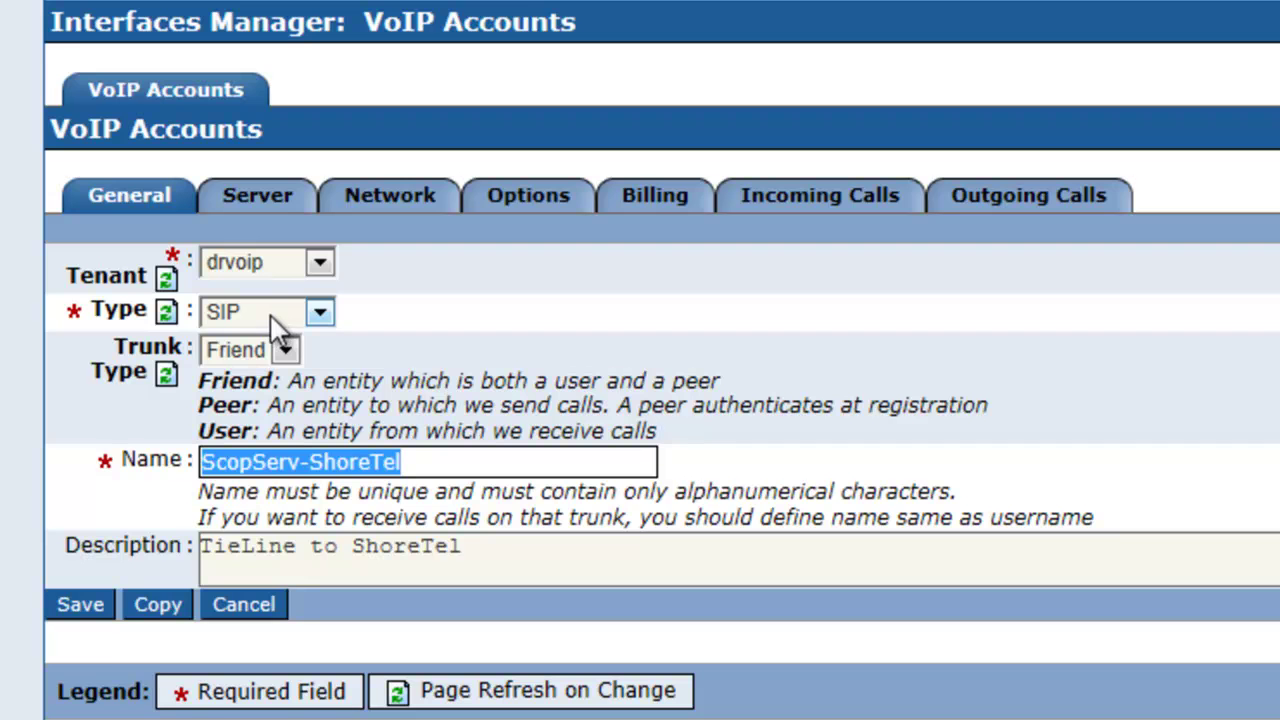
pyautogui.click(316, 316)
pyautogui.click(316, 316)
pyautogui.click(316, 316)
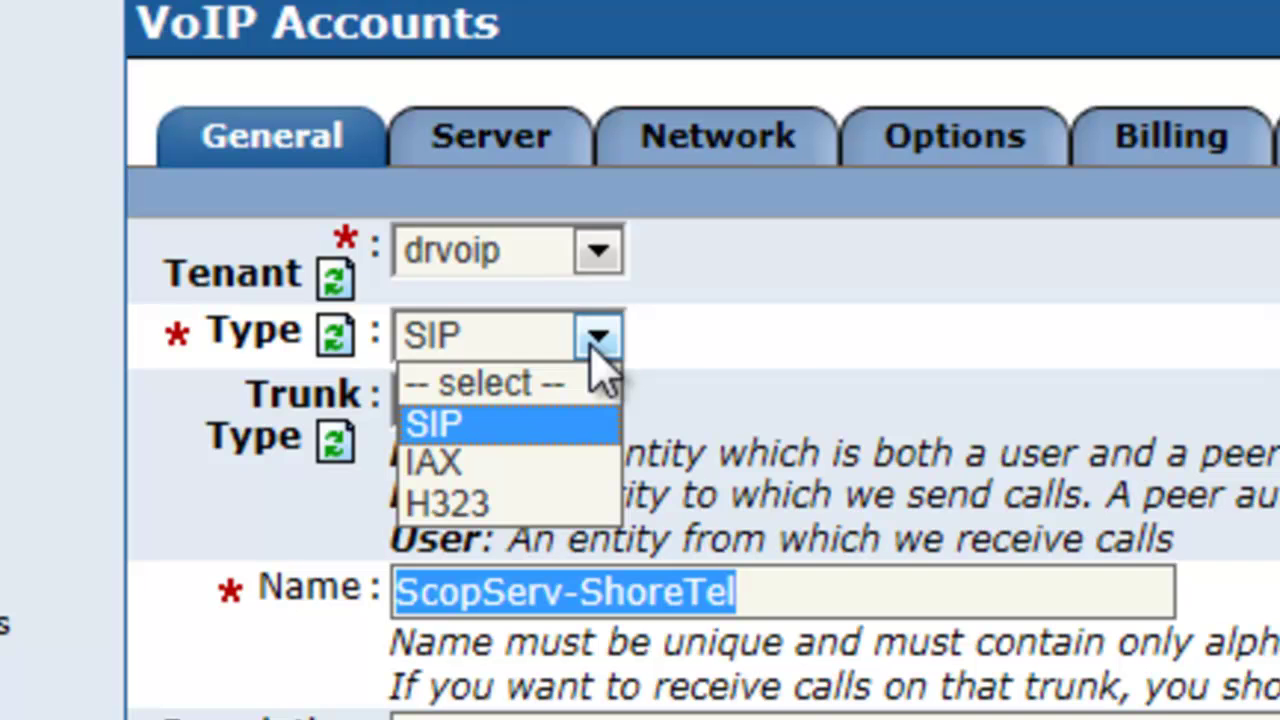
pyautogui.click(596, 345)
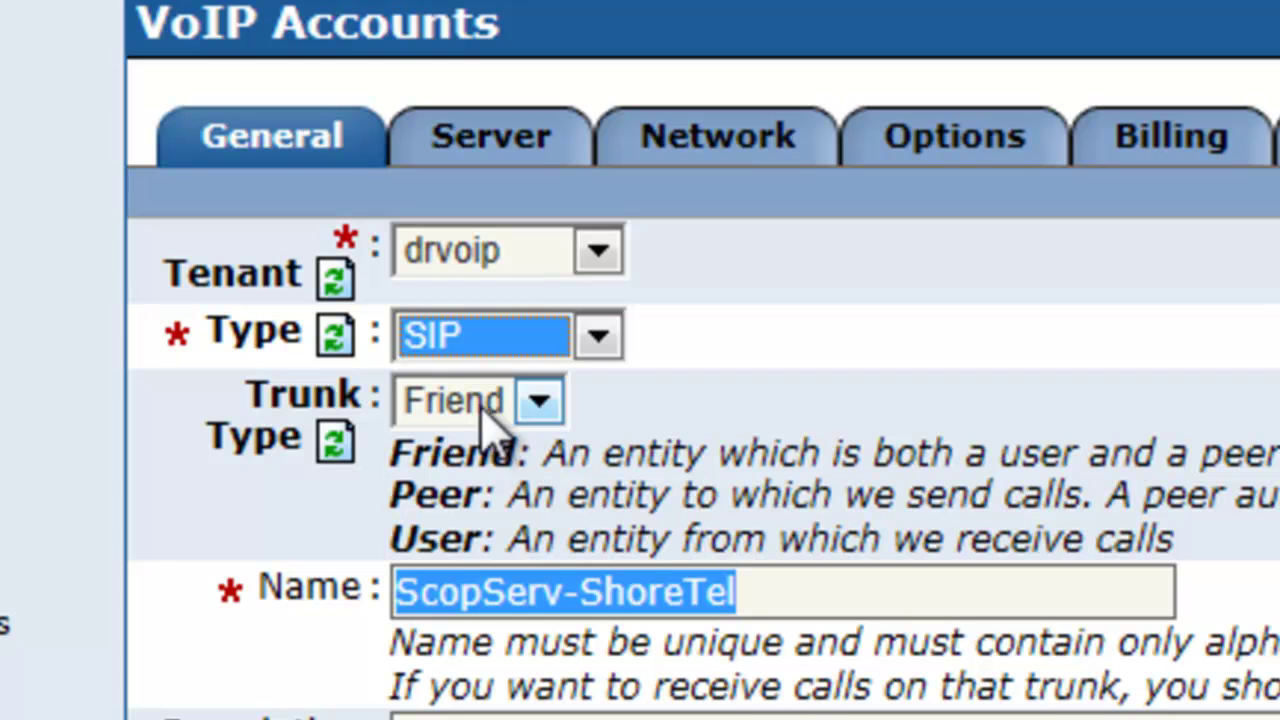
pyautogui.click(505, 145)
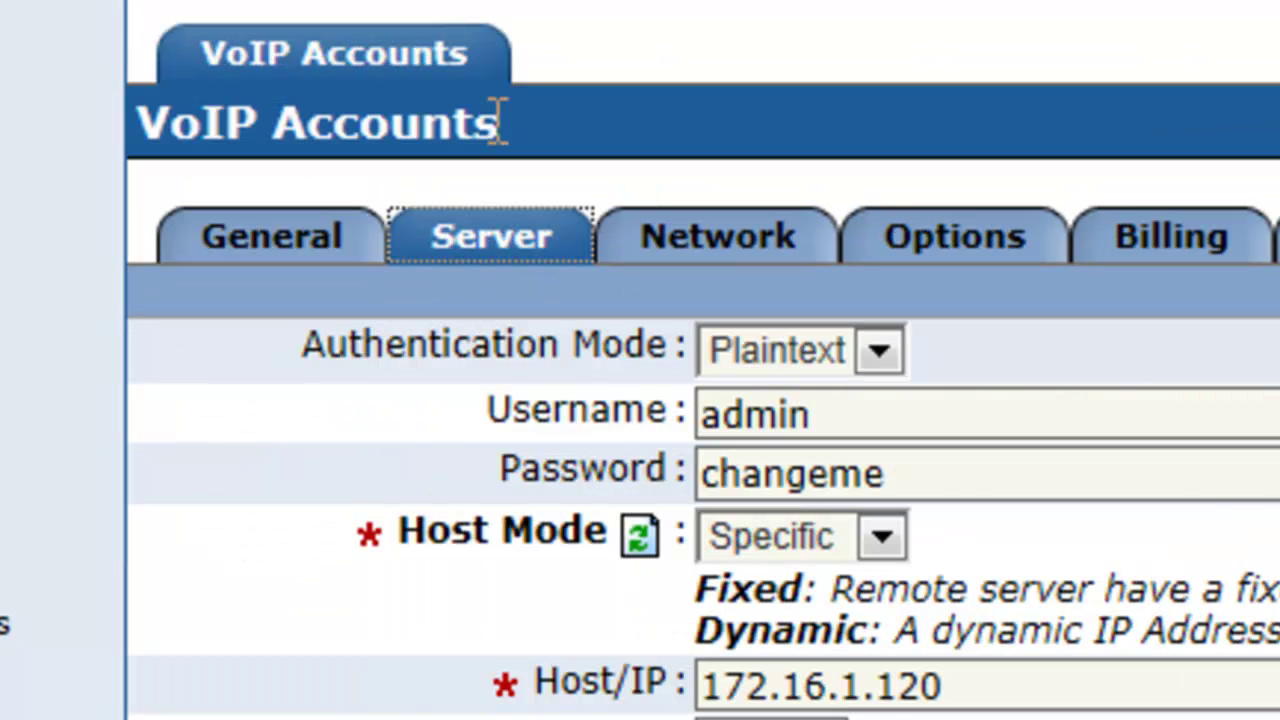
pyautogui.click(843, 413)
# Step: Compare the account password with the ShoreWare trunk group's digest User ID admin, then switch back
pyautogui.click(946, 484)
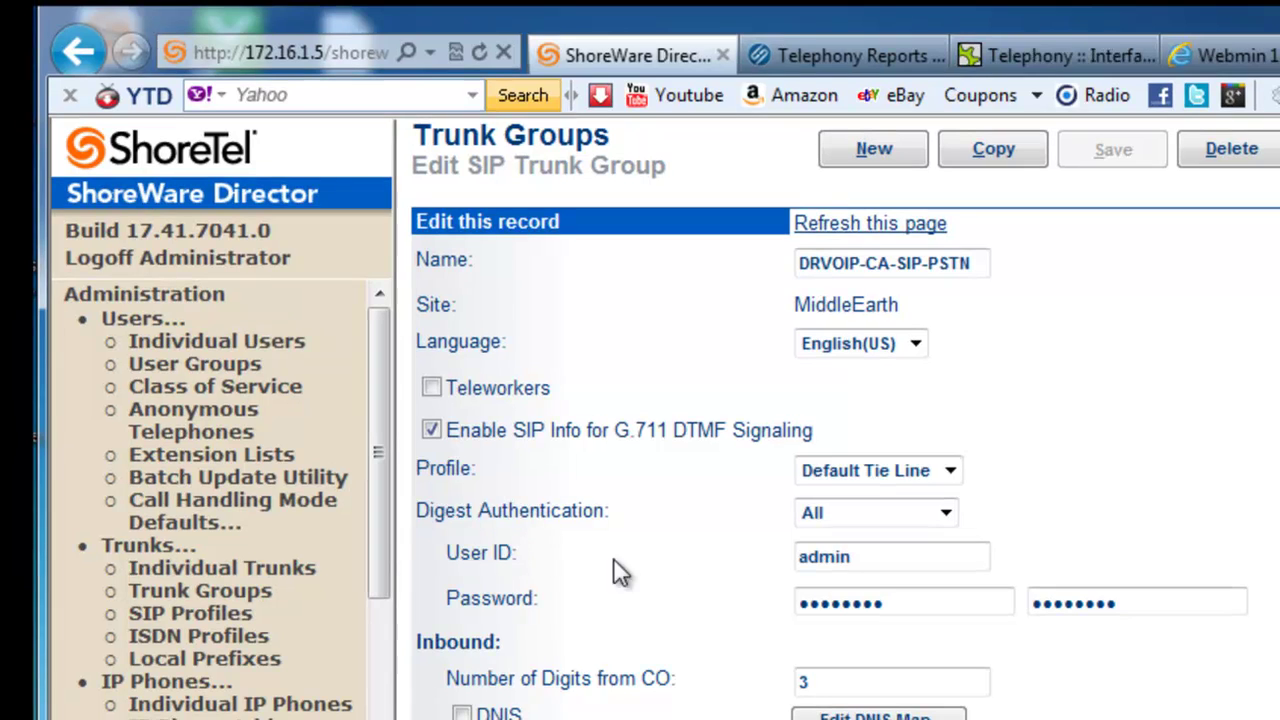
pyautogui.doubleClick(873, 555)
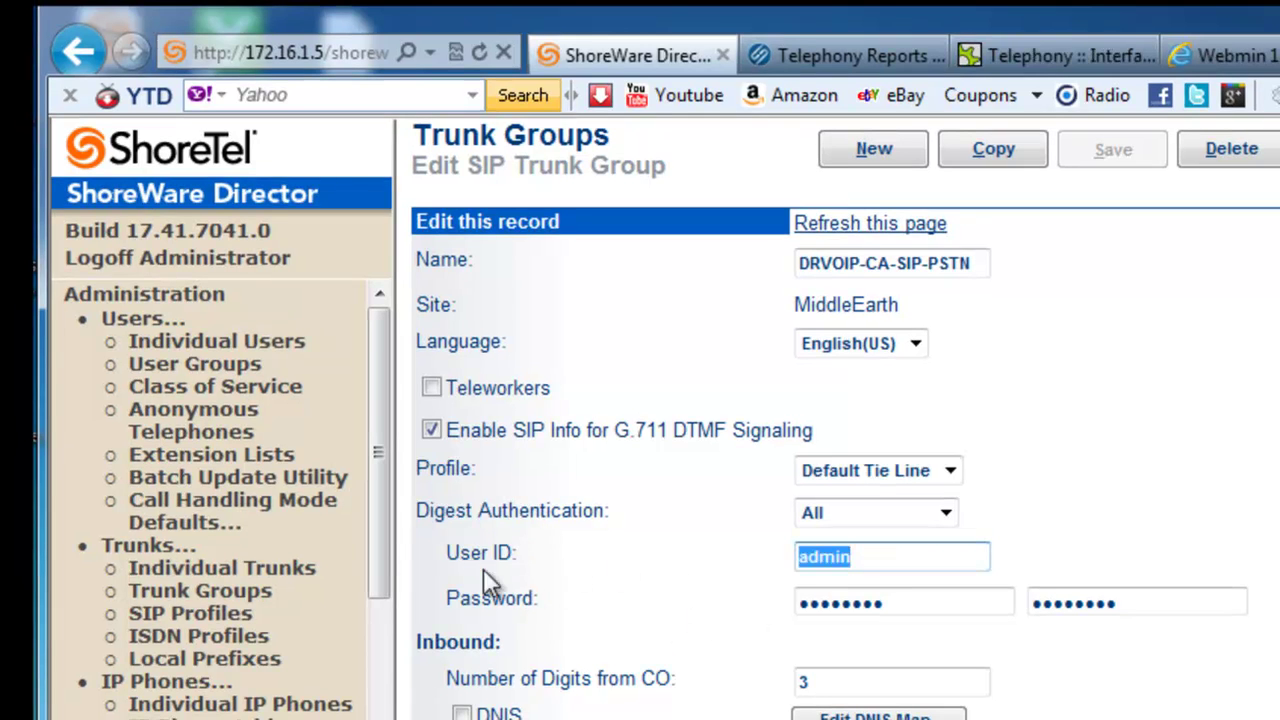
pyautogui.moveTo(420, 518); pyautogui.dragTo(606, 529)
pyautogui.doubleClick(869, 561)
pyautogui.click(1211, 462)
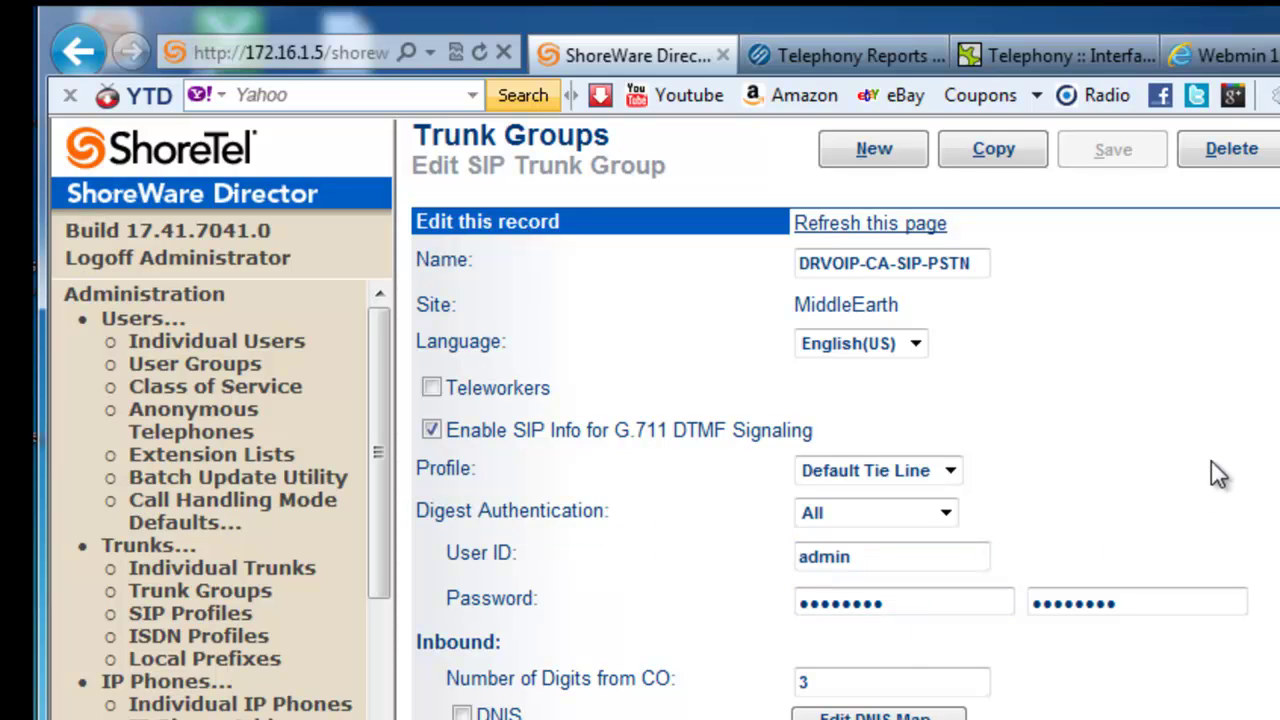
pyautogui.click(819, 56)
# Step: Note host 172.16.1.120, then review the Network, Options, Billing, Incoming and Outgoing Calls tabs
pyautogui.click(1045, 58)
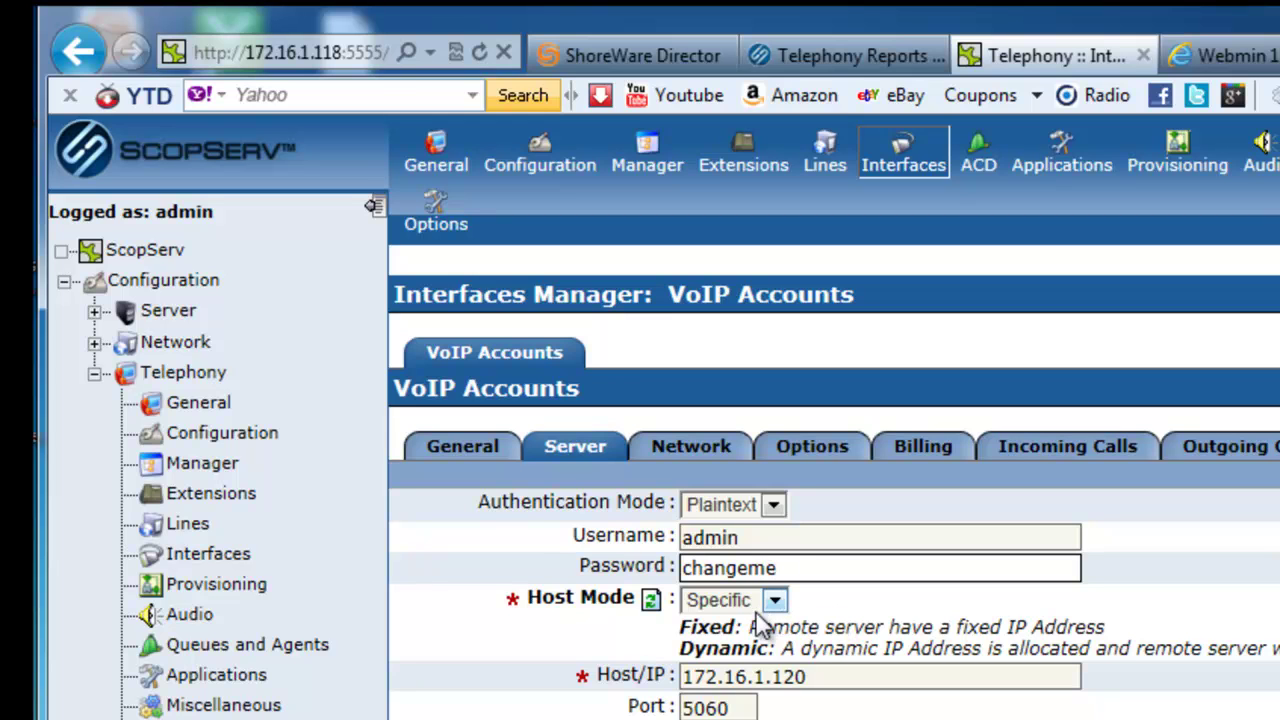
pyautogui.click(829, 677)
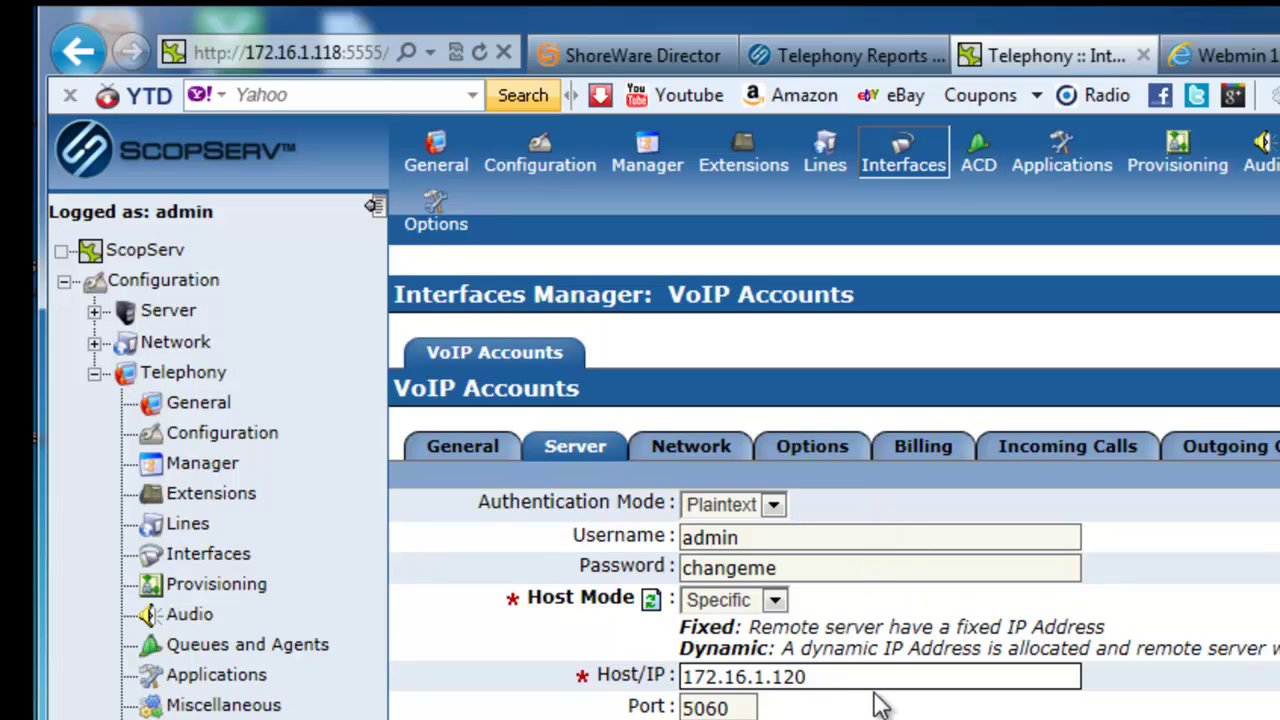
pyautogui.click(668, 450)
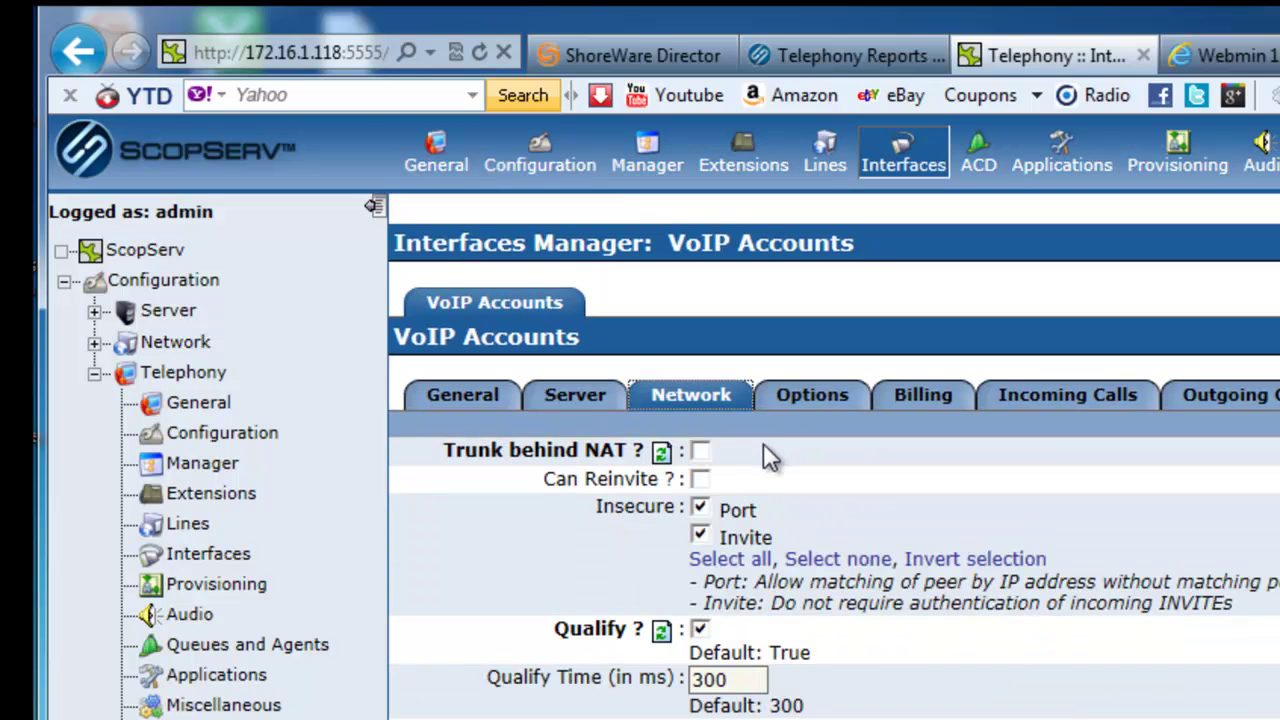
pyautogui.click(818, 400)
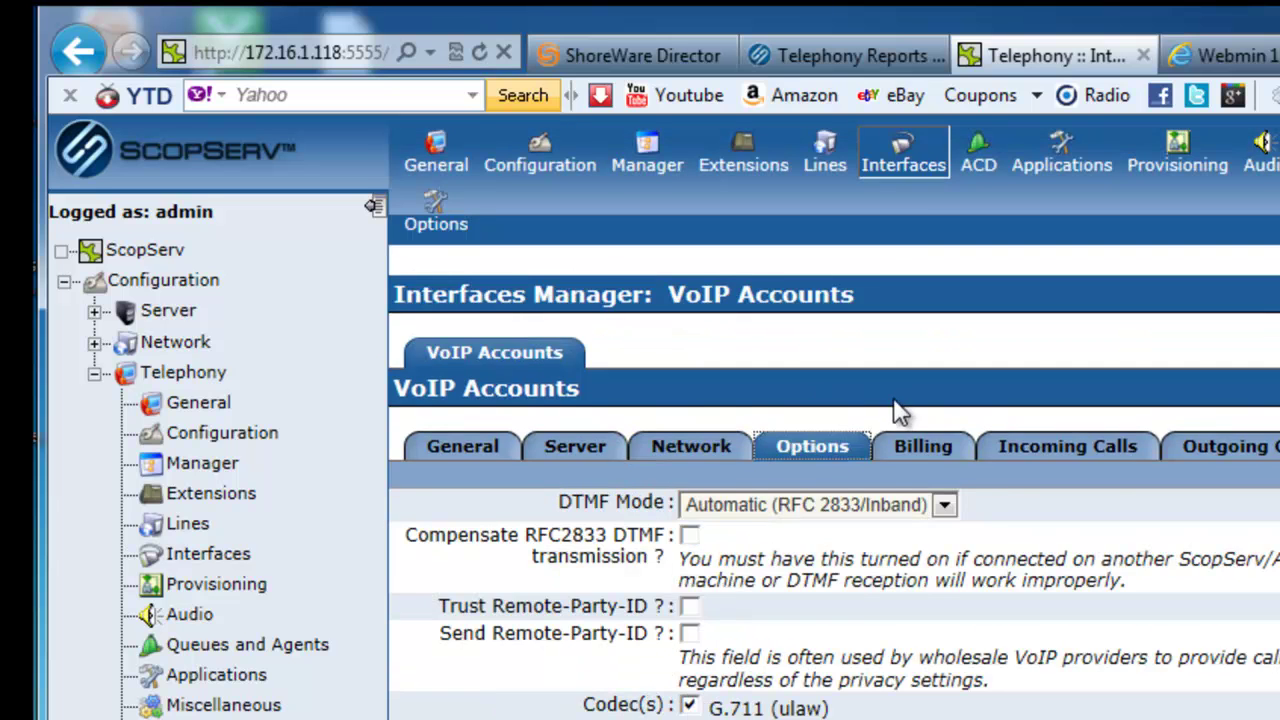
pyautogui.click(940, 452)
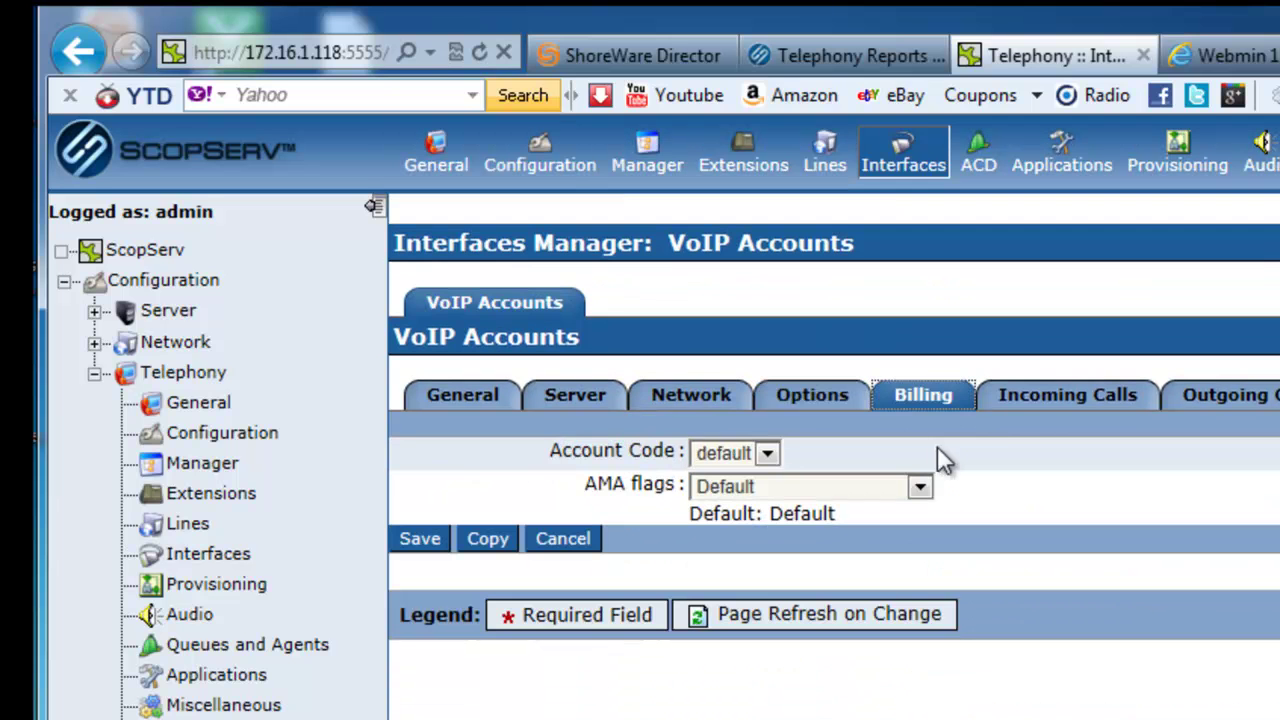
pyautogui.click(1031, 408)
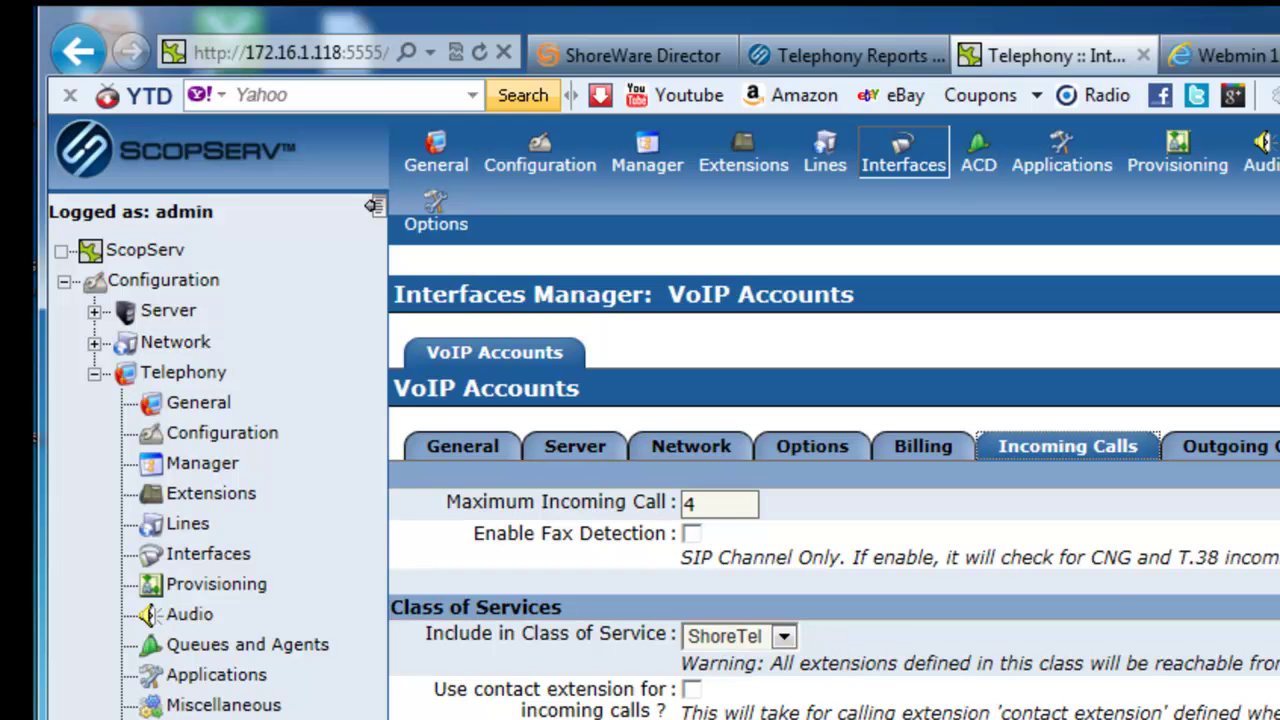
pyautogui.click(1220, 451)
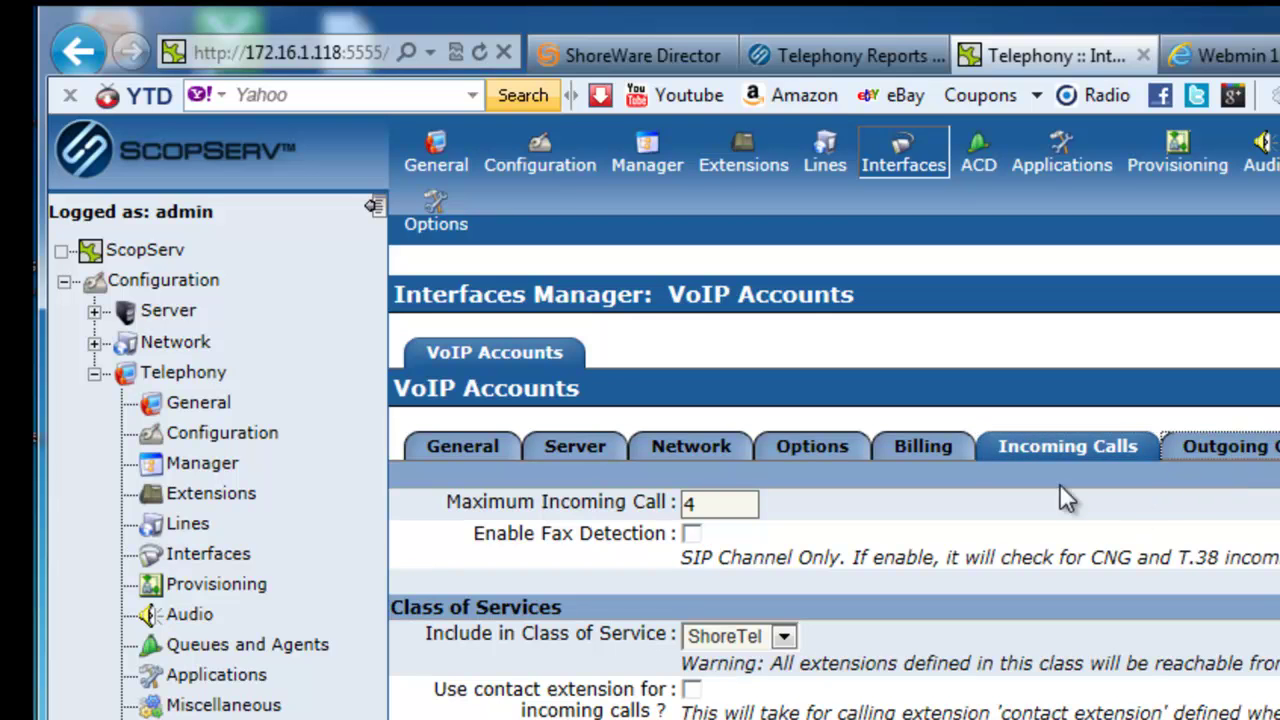
pyautogui.click(1240, 450)
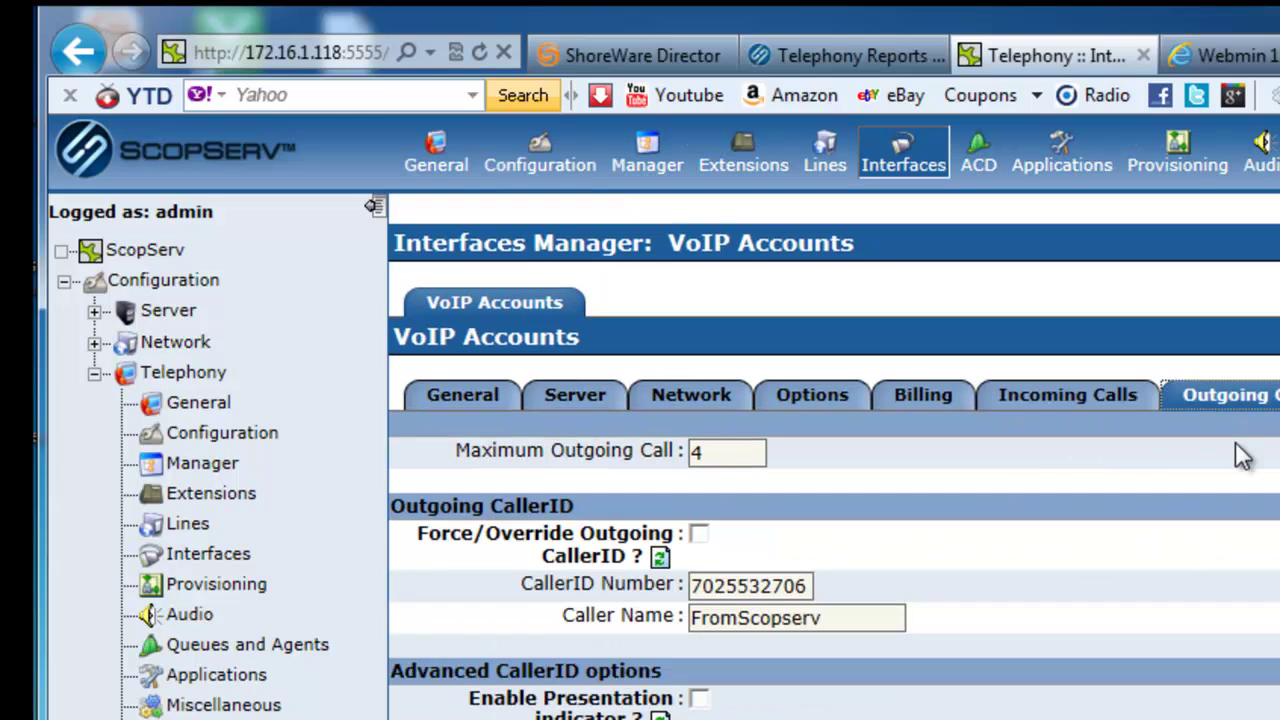
# Step: Open the customerservice queue from the call queues list and view its announcement settings
pyautogui.click(222, 655)
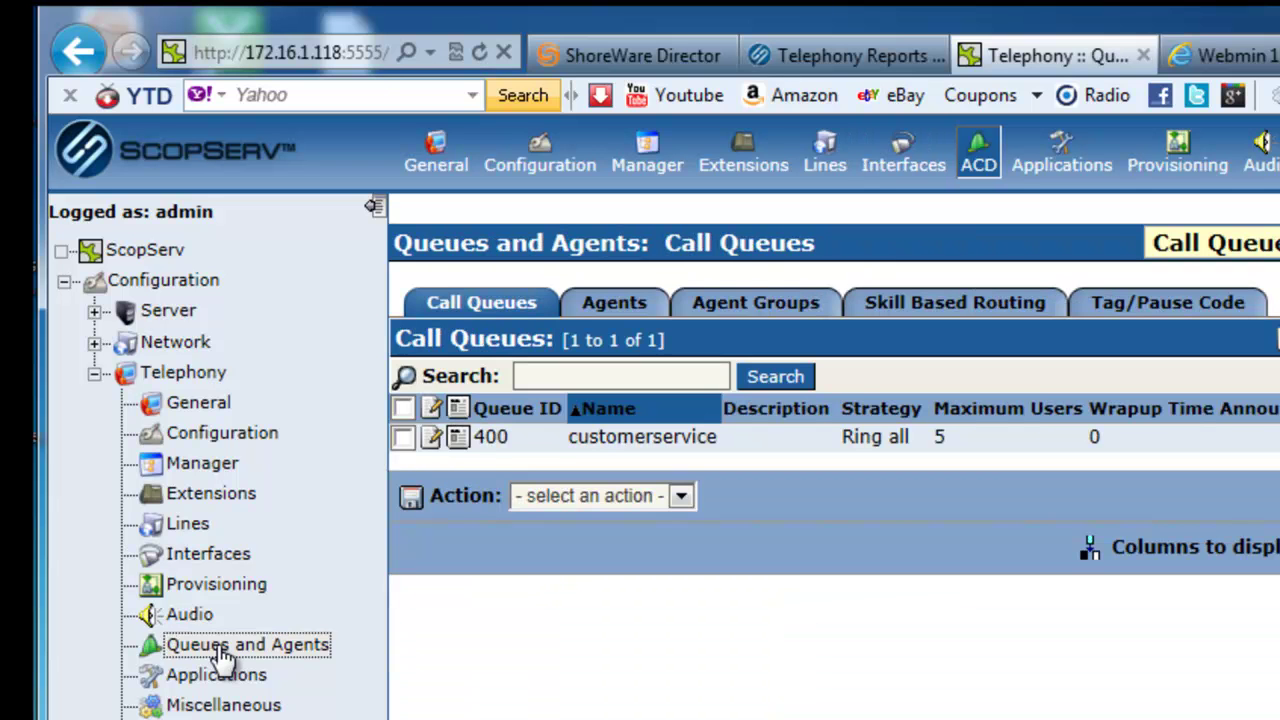
pyautogui.click(430, 440)
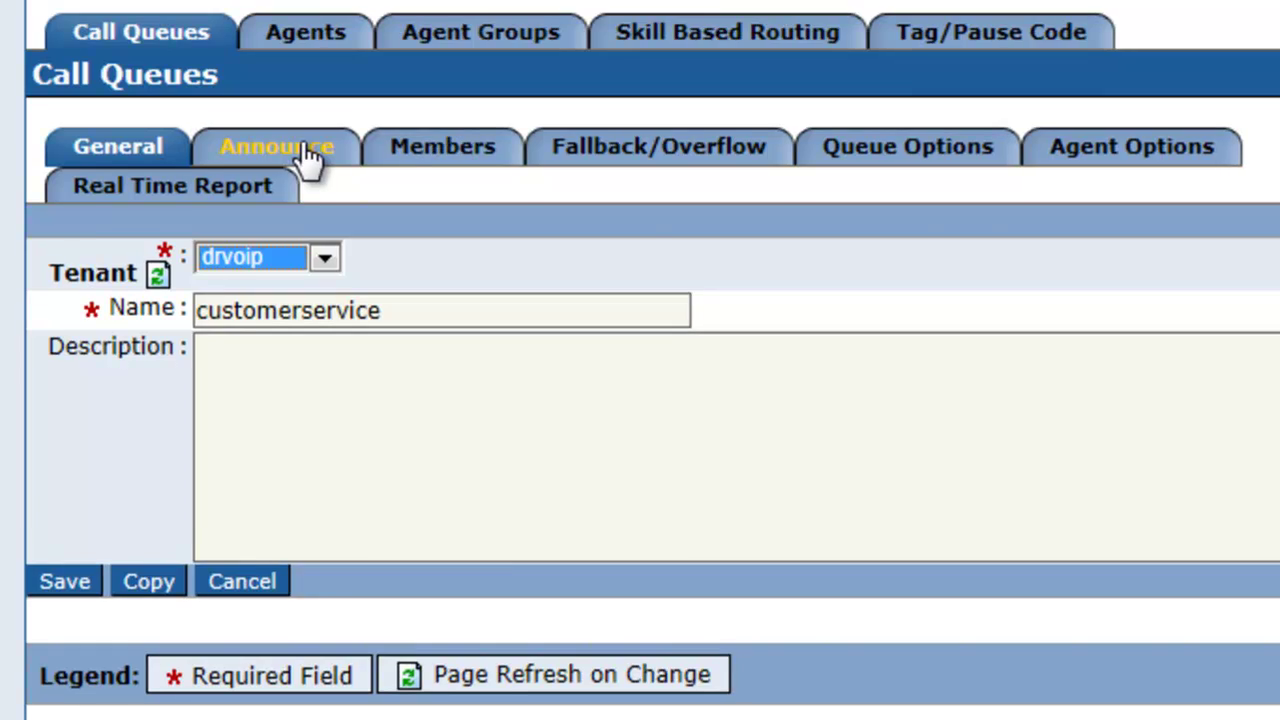
pyautogui.click(450, 226)
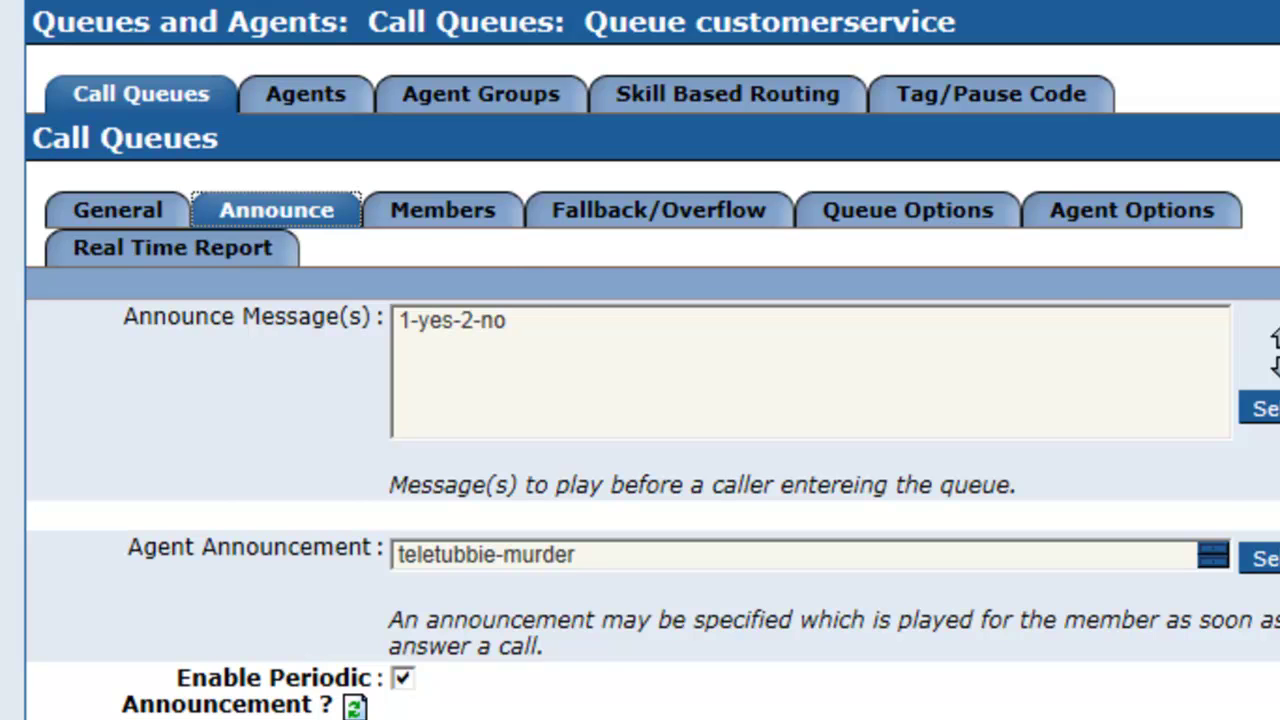
# Step: Review the queue's members, Fallback/Overflow, Queue Options, Agent Options and Real Time Report tabs
pyautogui.click(471, 222)
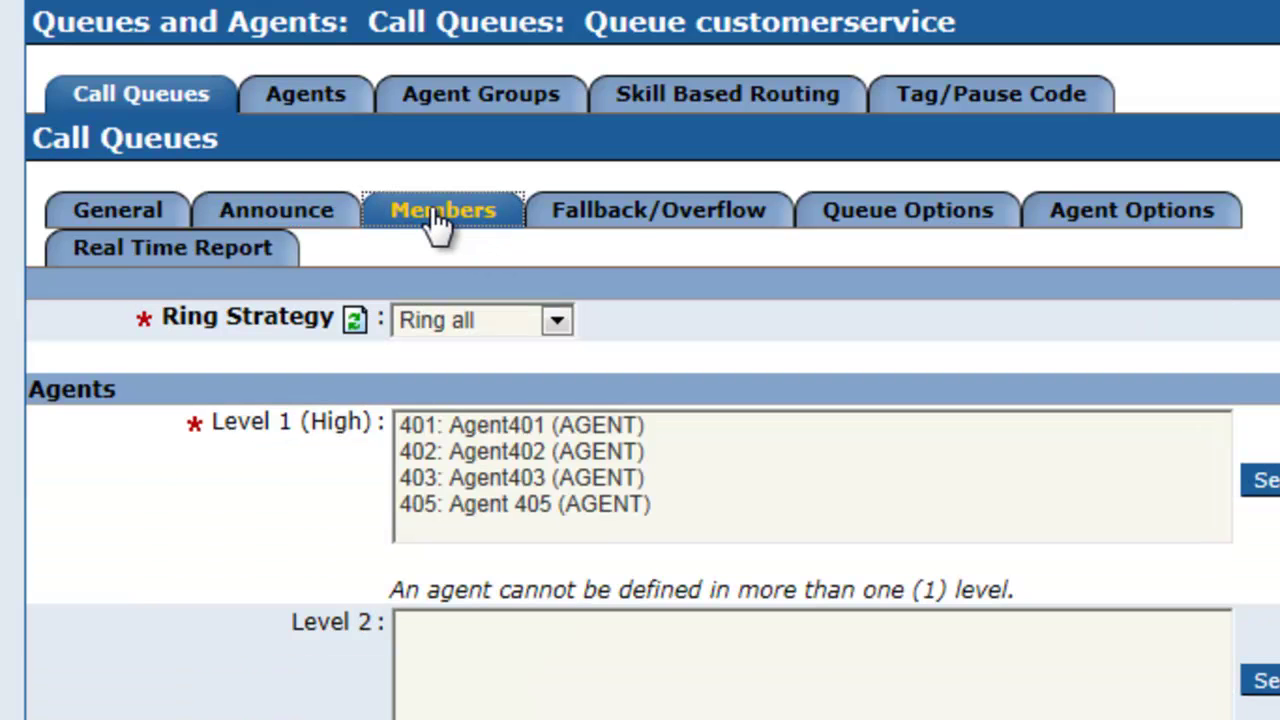
pyautogui.click(660, 230)
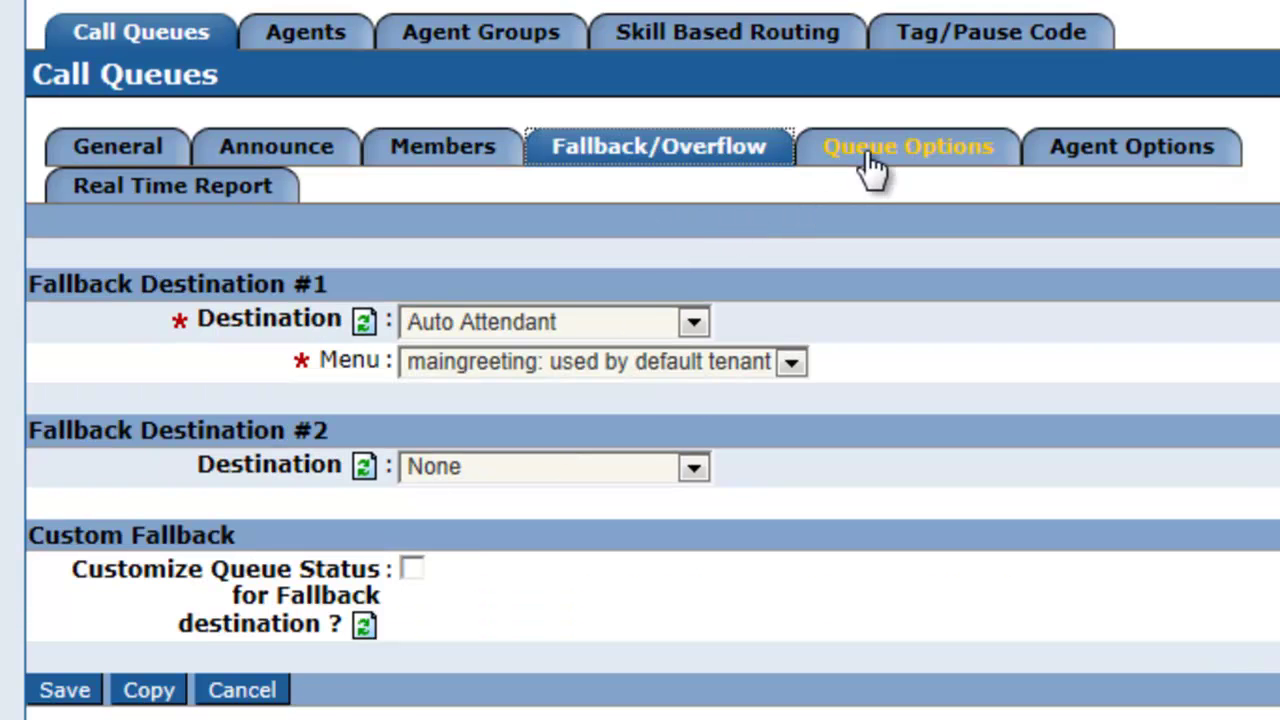
pyautogui.click(870, 222)
pyautogui.click(1060, 222)
pyautogui.click(175, 260)
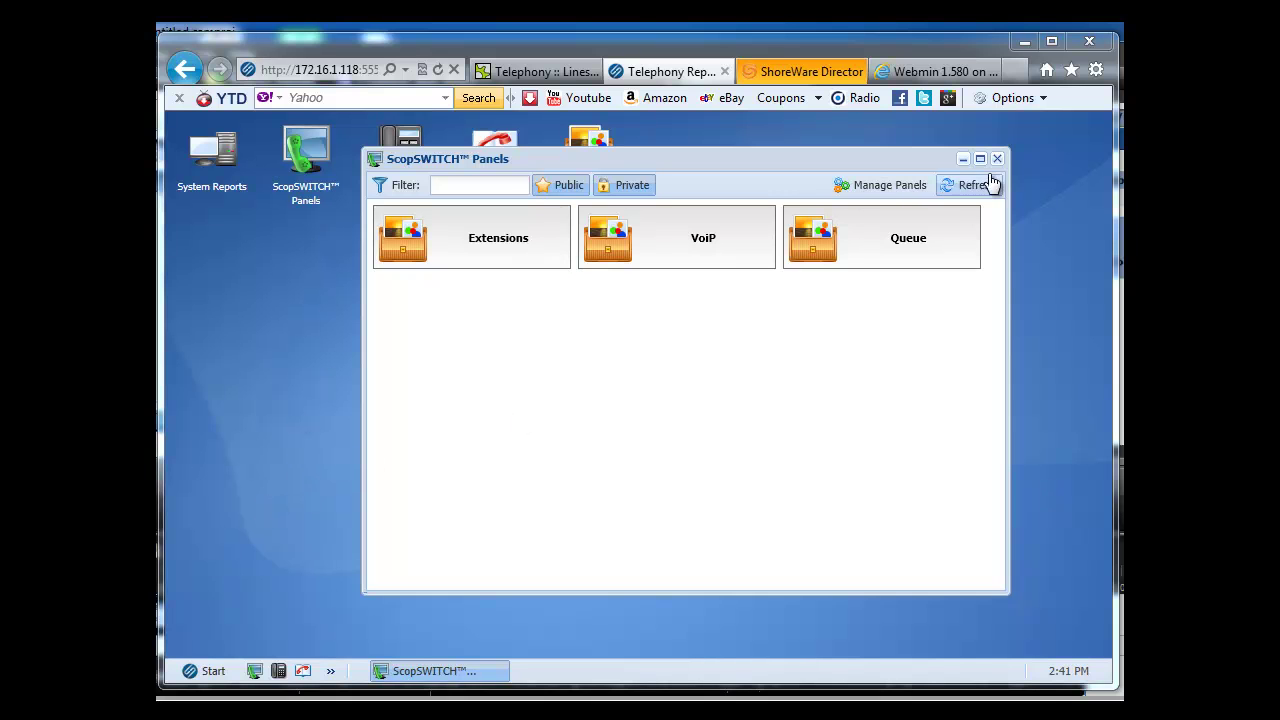
# Step: Open the Extensions ScopSWITCH panel from the desktop to show extensions 401 to 405
pyautogui.click(962, 159)
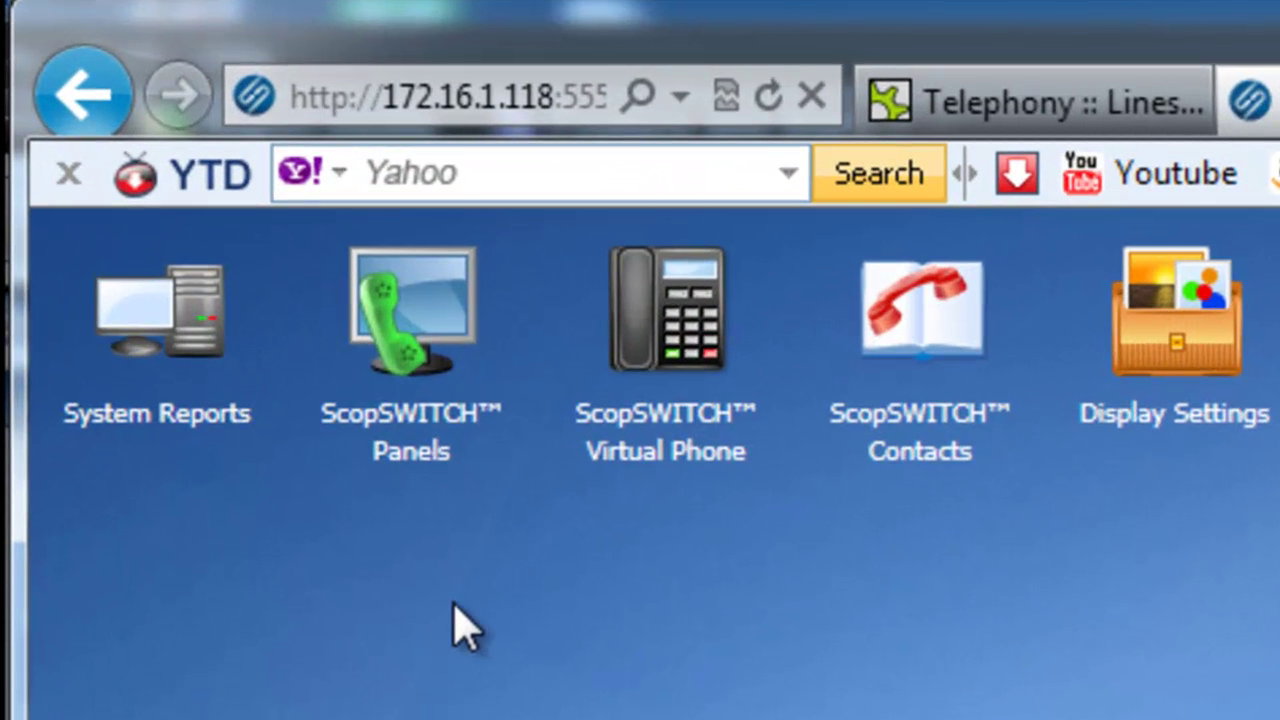
pyautogui.click(412, 300)
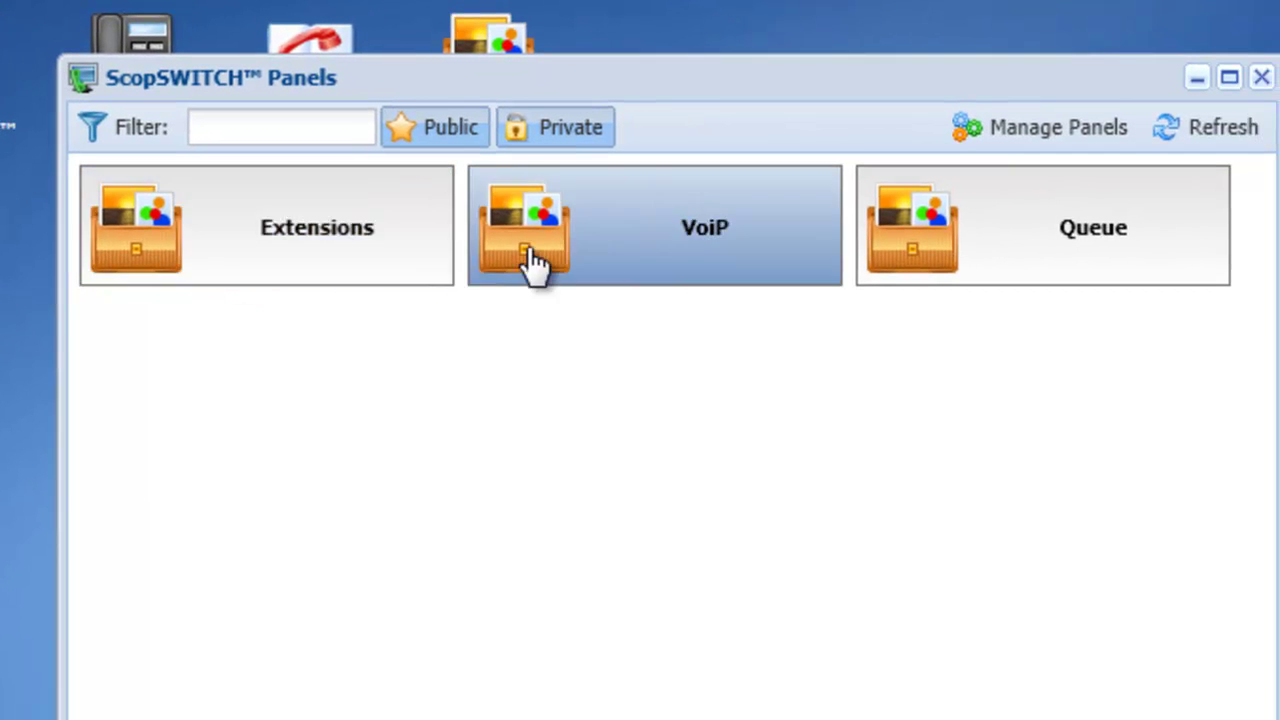
pyautogui.click(340, 258)
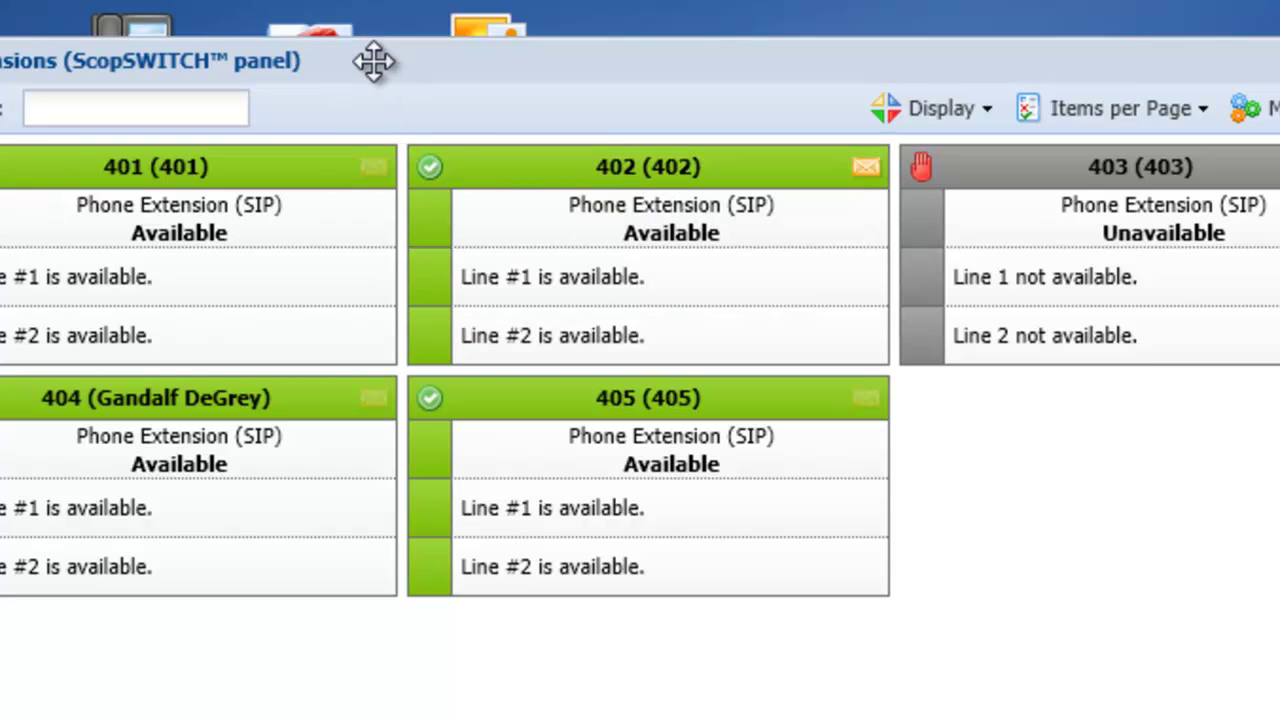
pyautogui.moveTo(373, 62); pyautogui.dragTo(358, 87)
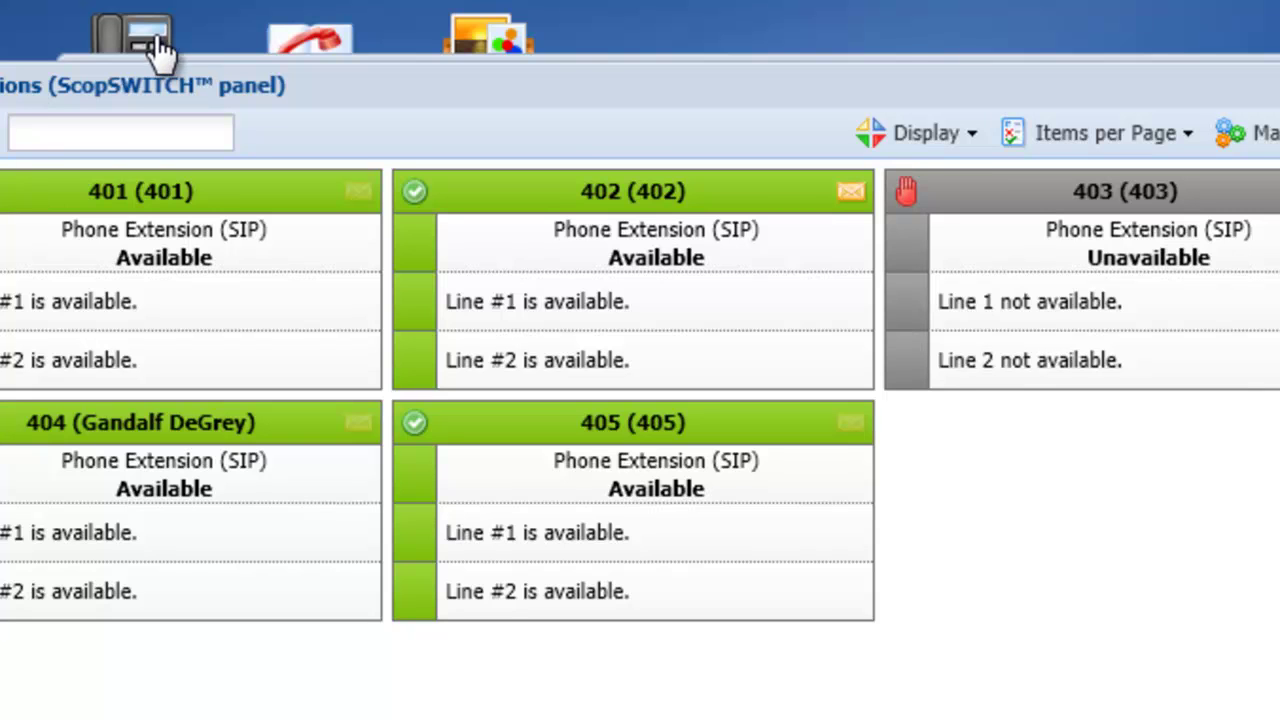
# Step: Open extension 401's virtual phone, then switch it to extension 404
pyautogui.click(150, 40)
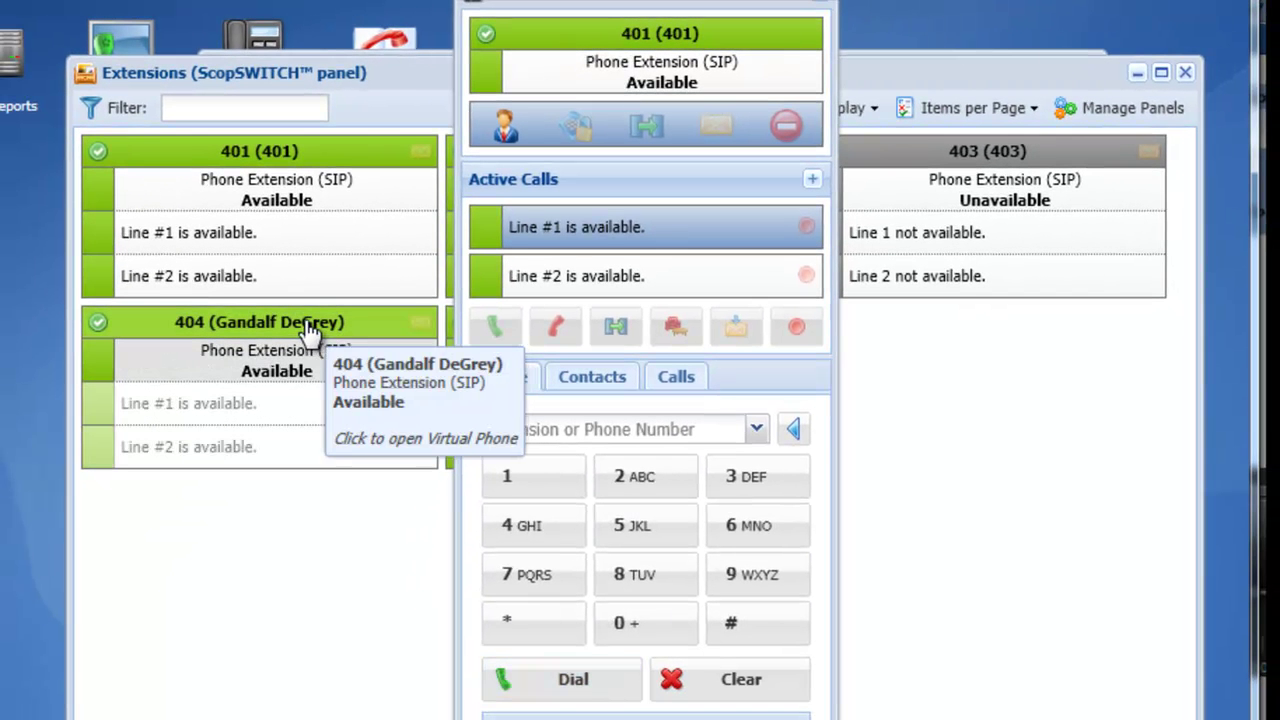
pyautogui.click(305, 333)
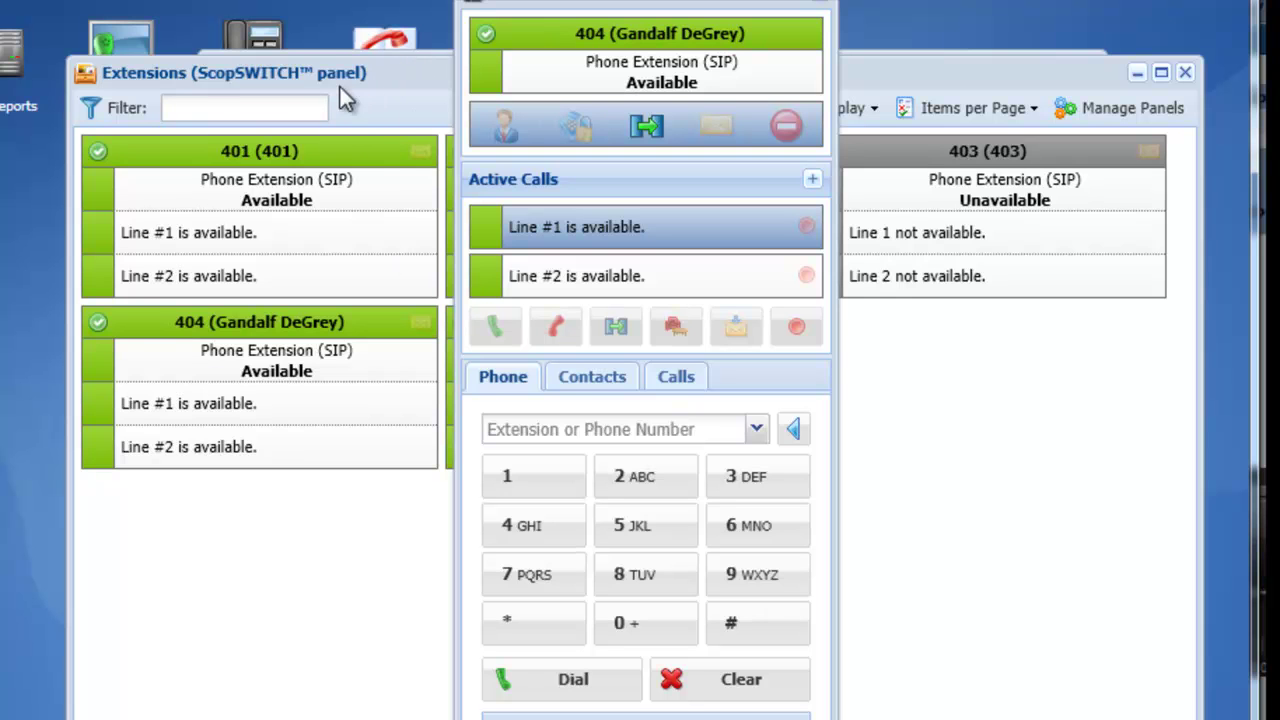
# Step: Reopen the ScopSWITCH panels list and open the Queue panel for drvoip-customerservice
pyautogui.doubleClick(133, 52)
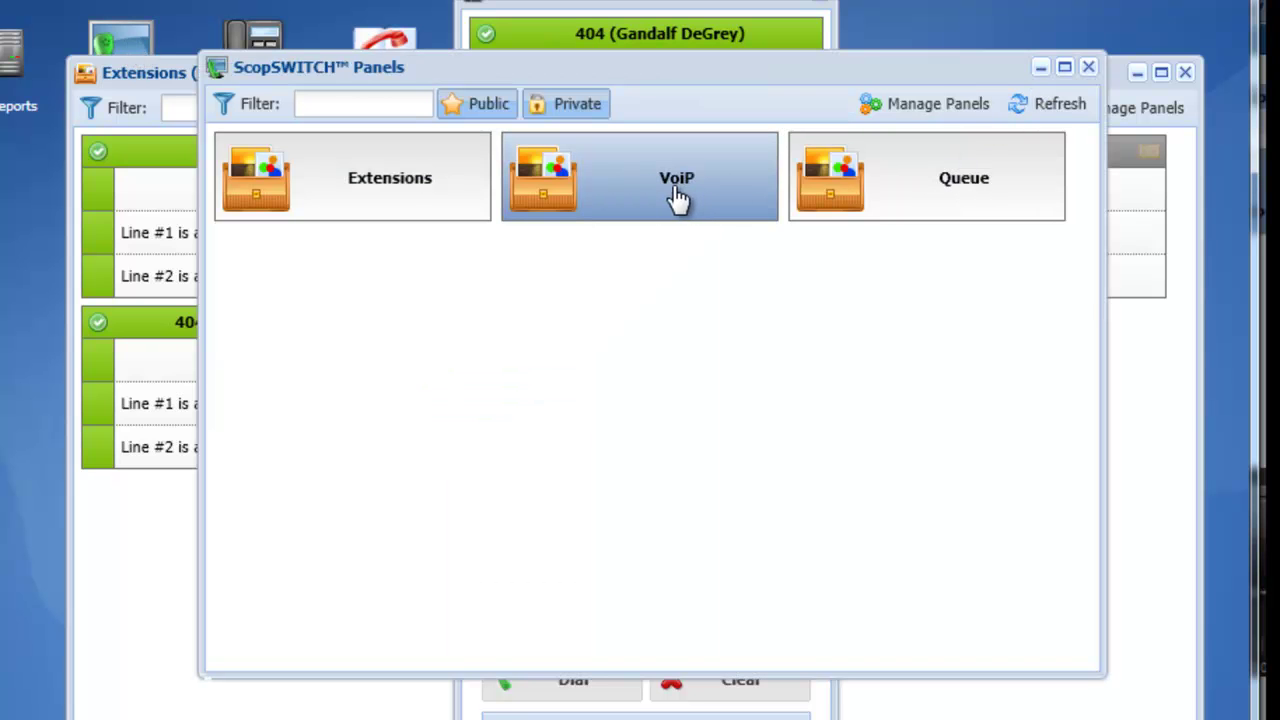
pyautogui.click(949, 212)
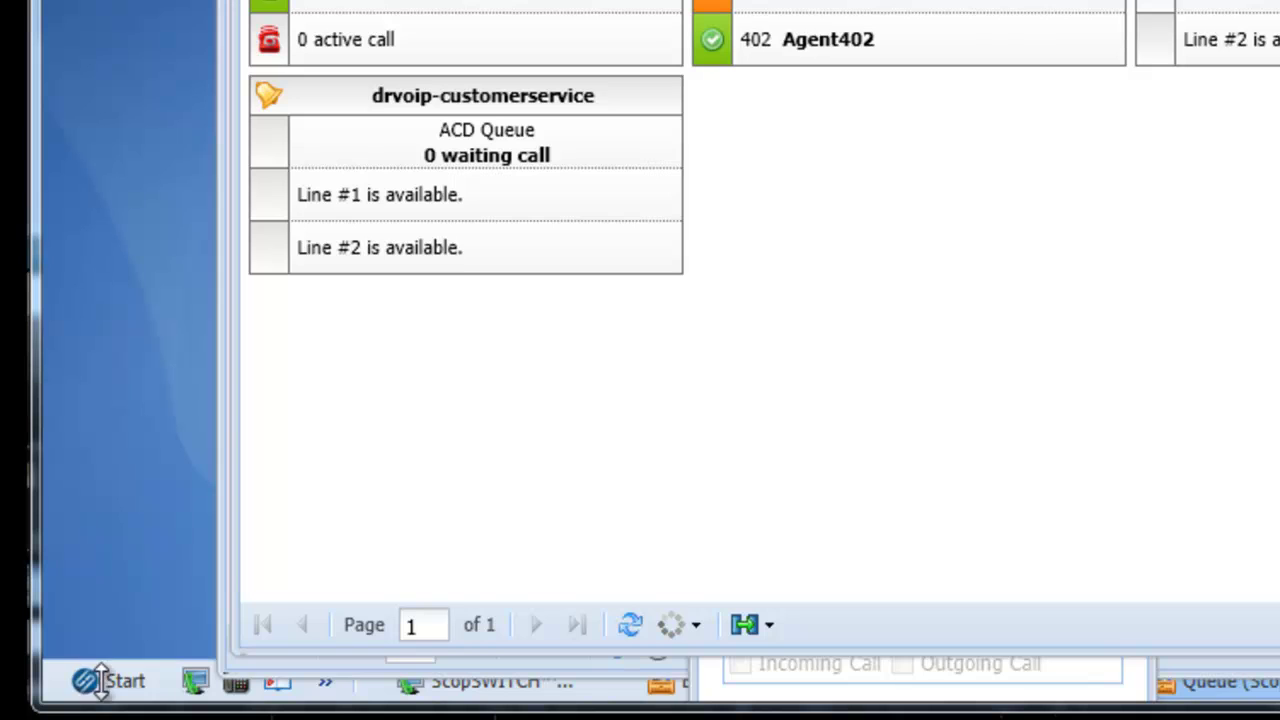
pyautogui.click(95, 682)
pyautogui.click(88, 682)
pyautogui.click(88, 683)
pyautogui.click(222, 452)
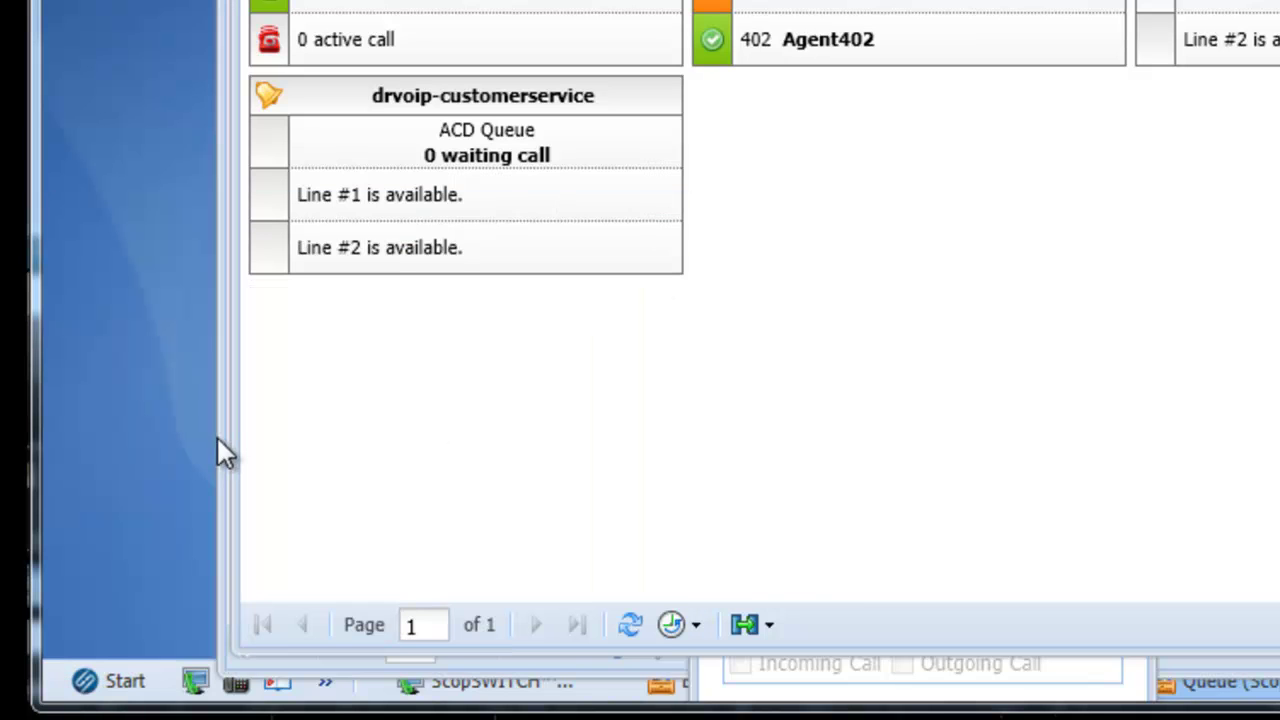
pyautogui.click(94, 685)
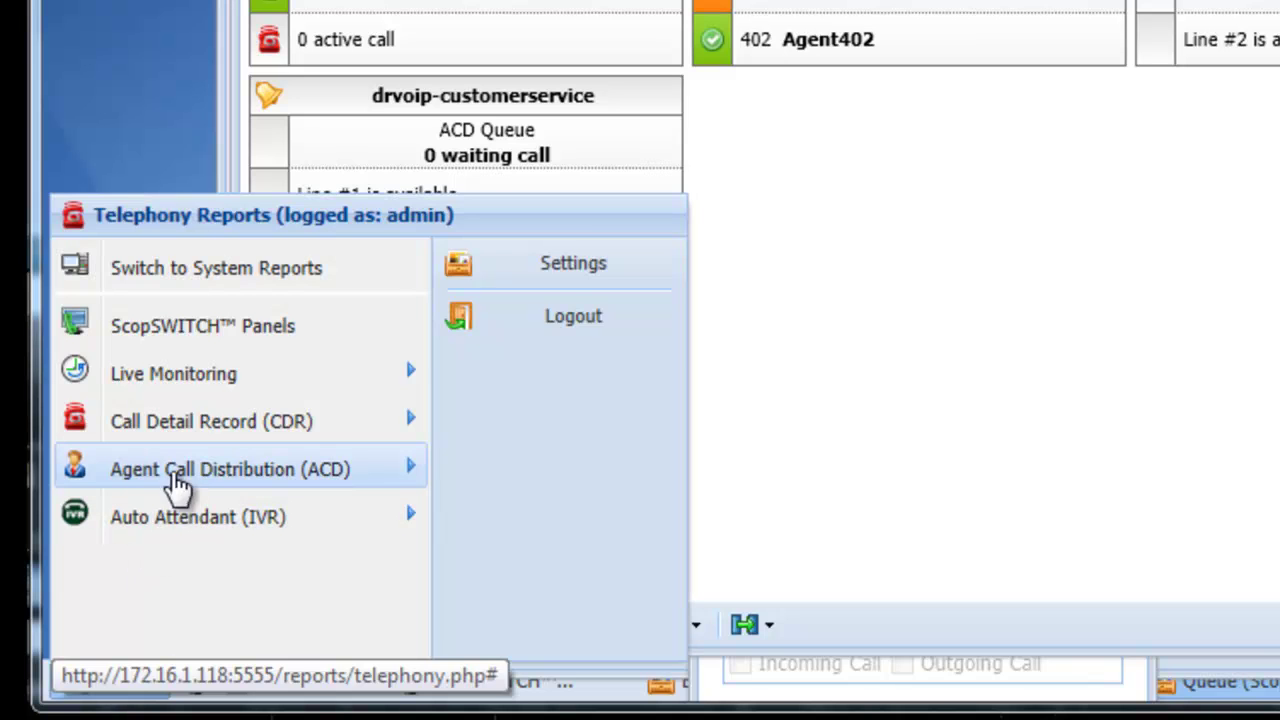
pyautogui.moveTo(185, 428)
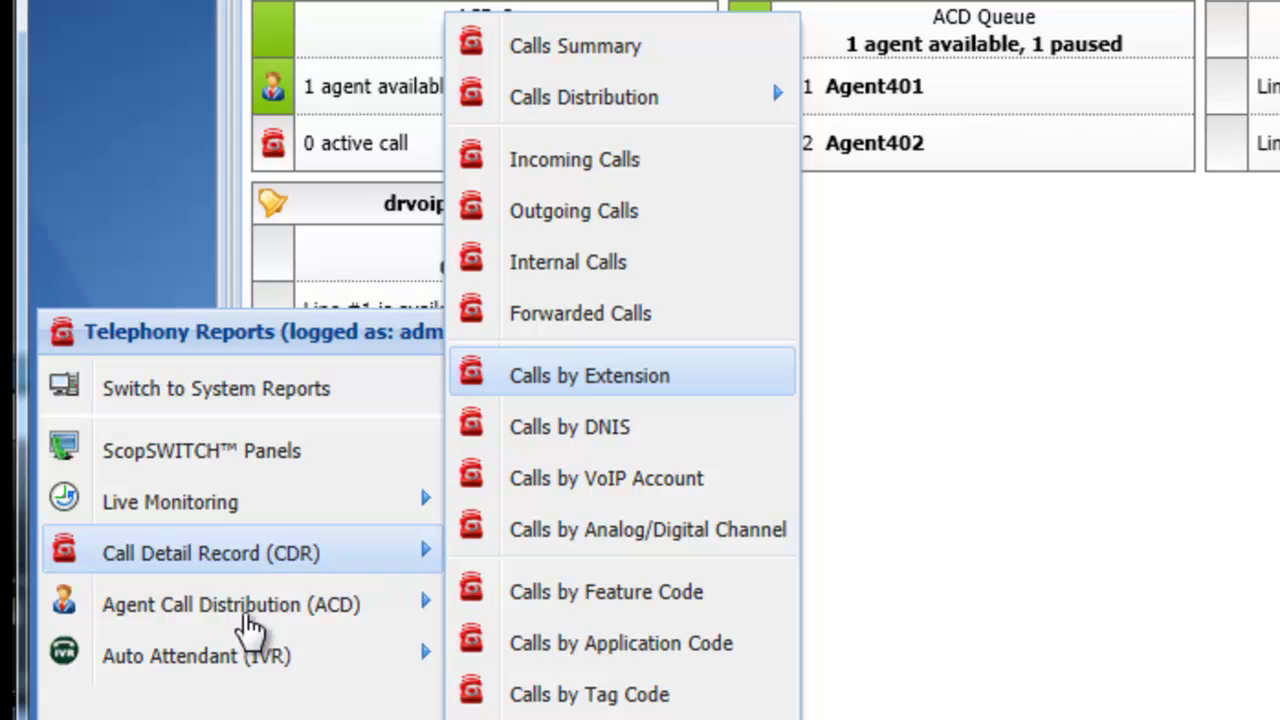
pyautogui.click(237, 666)
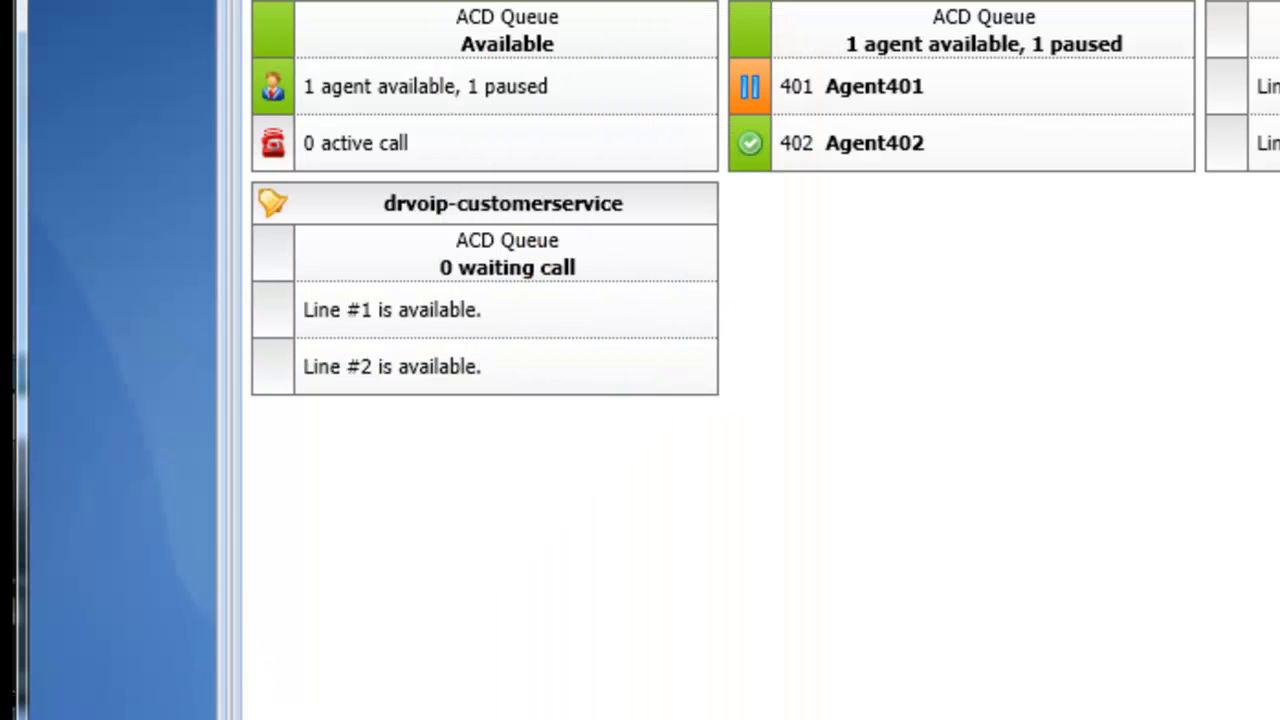
pyautogui.click(155, 713)
pyautogui.moveTo(220, 668)
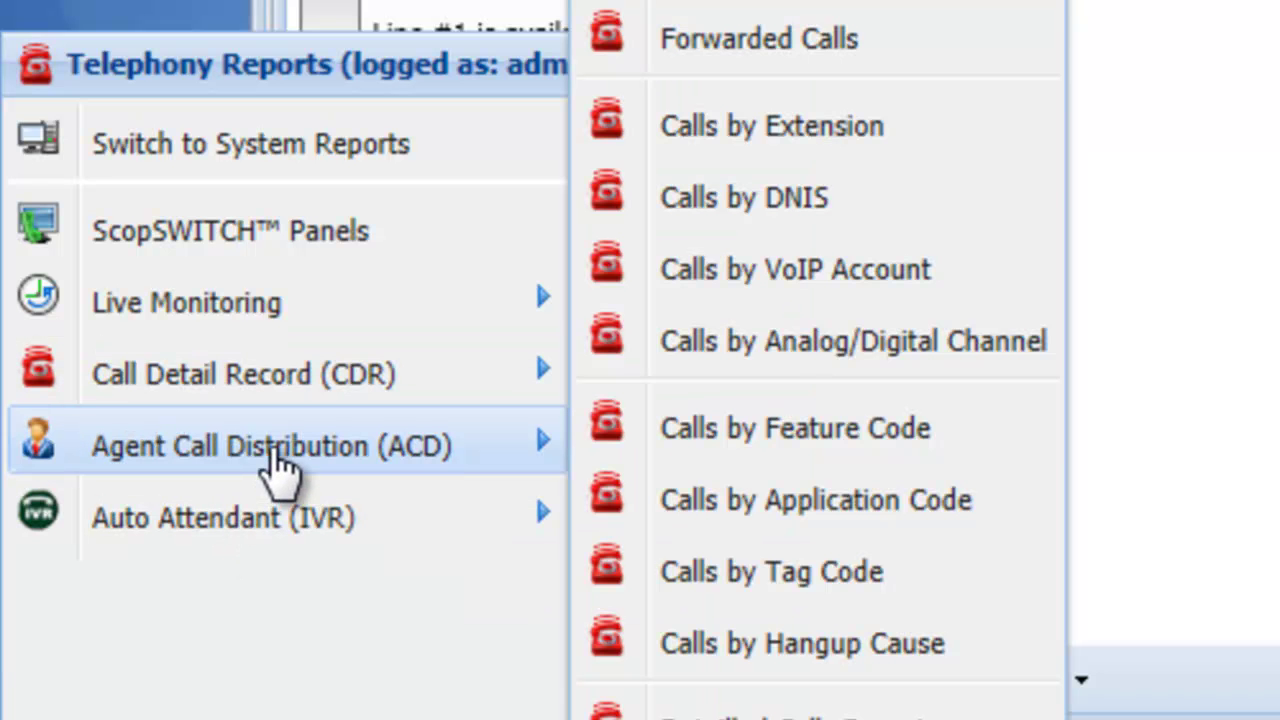
pyautogui.moveTo(276, 462)
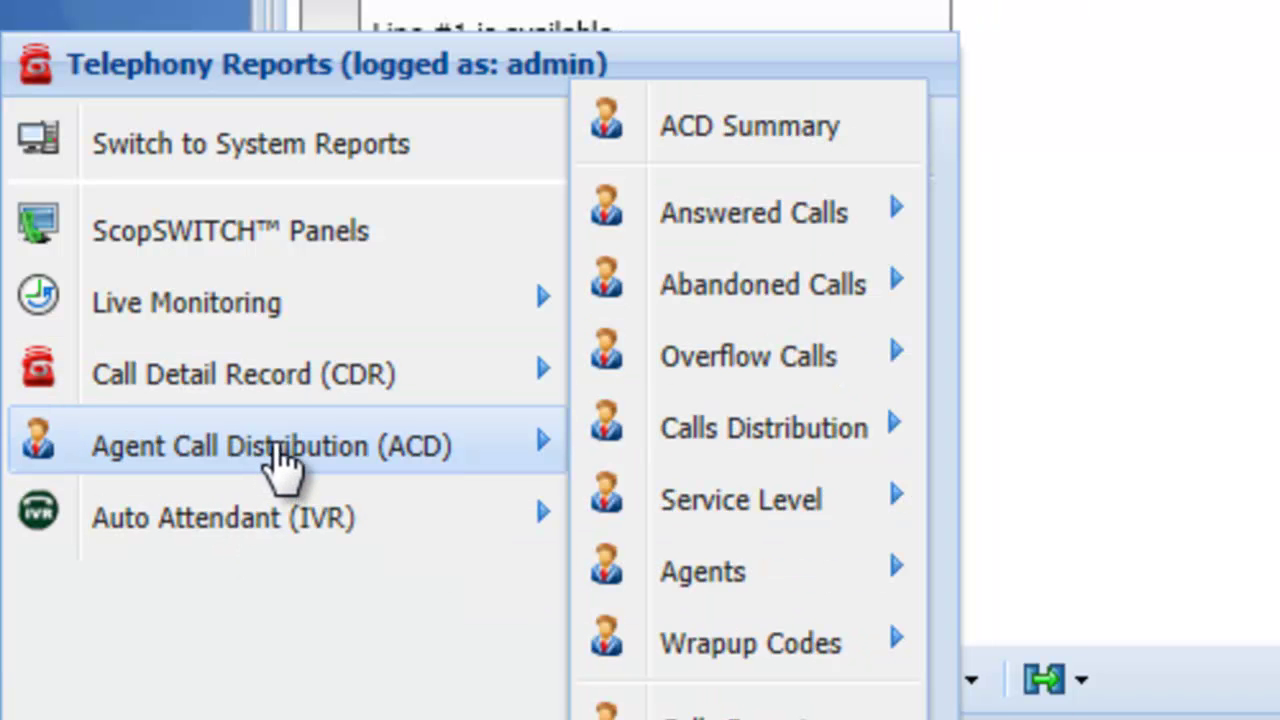
pyautogui.click(792, 216)
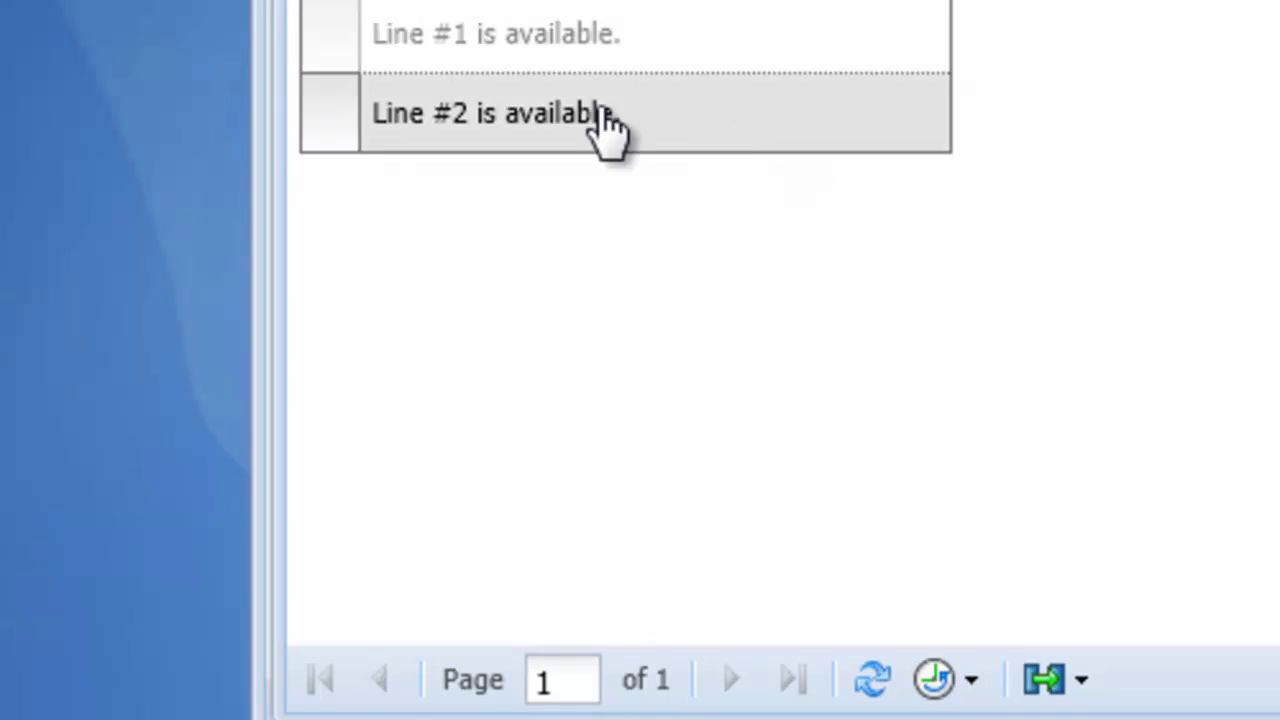
pyautogui.click(95, 710)
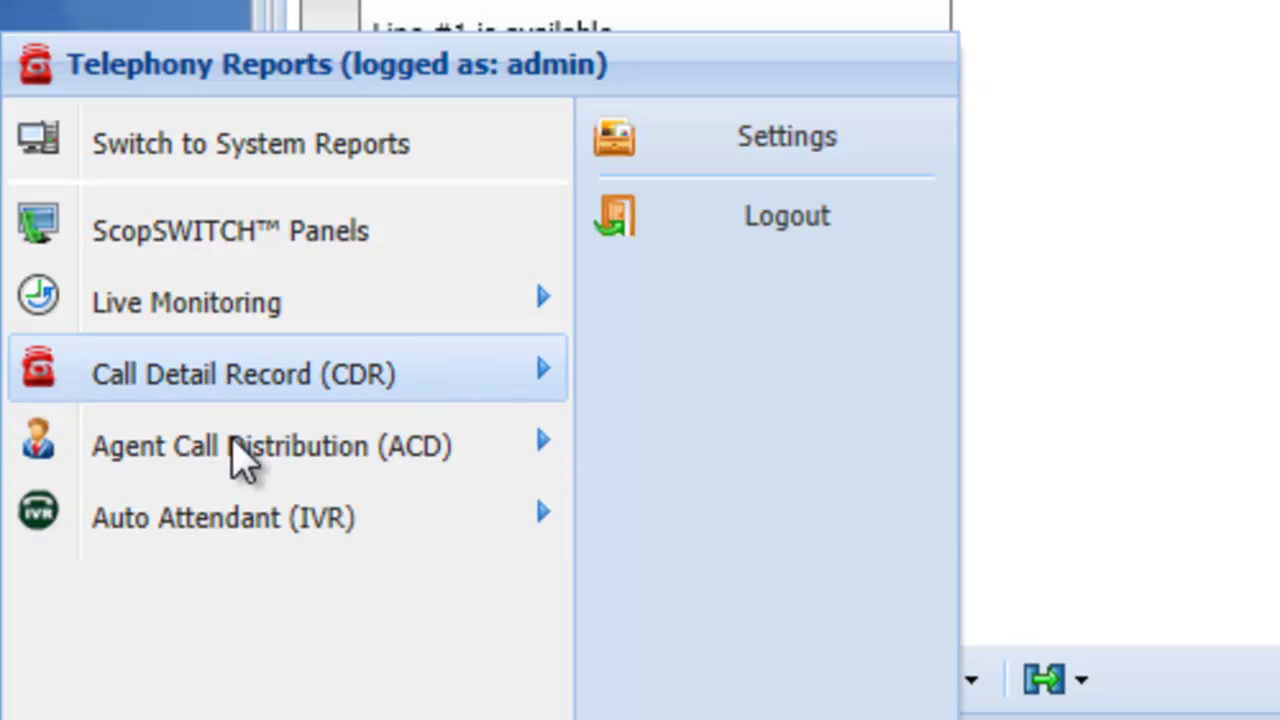
pyautogui.moveTo(245, 458)
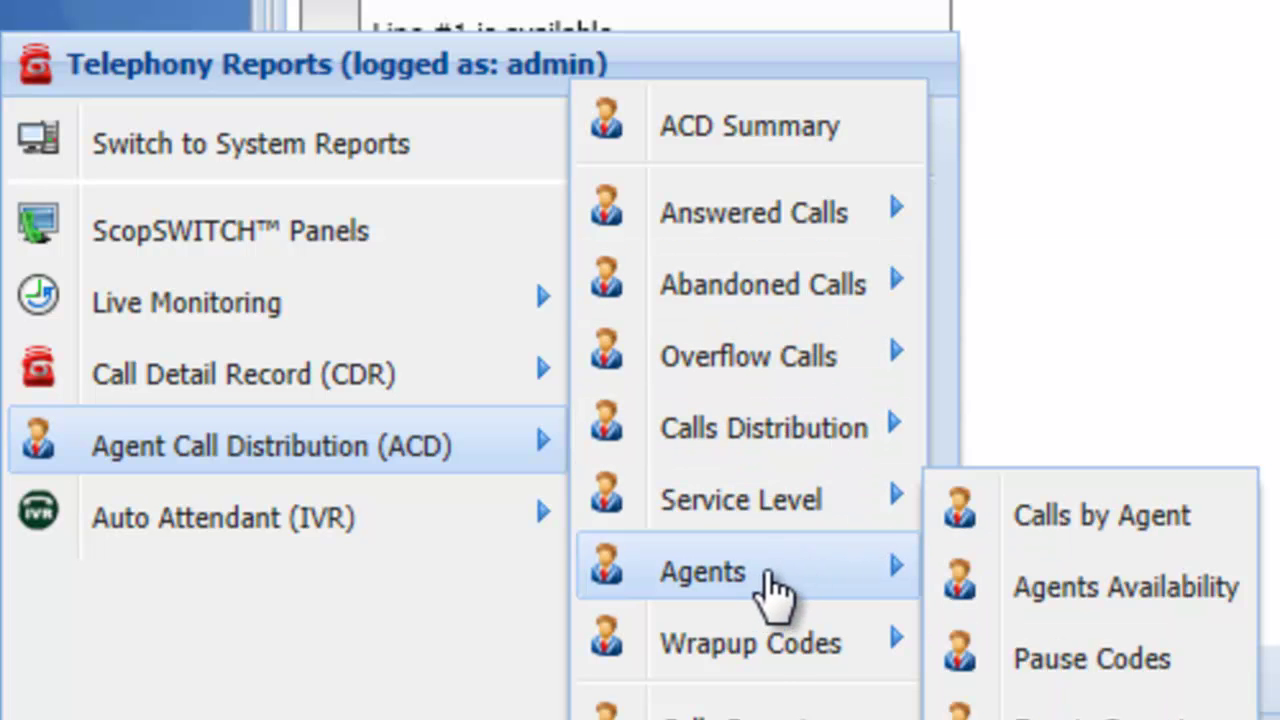
pyautogui.moveTo(775, 660)
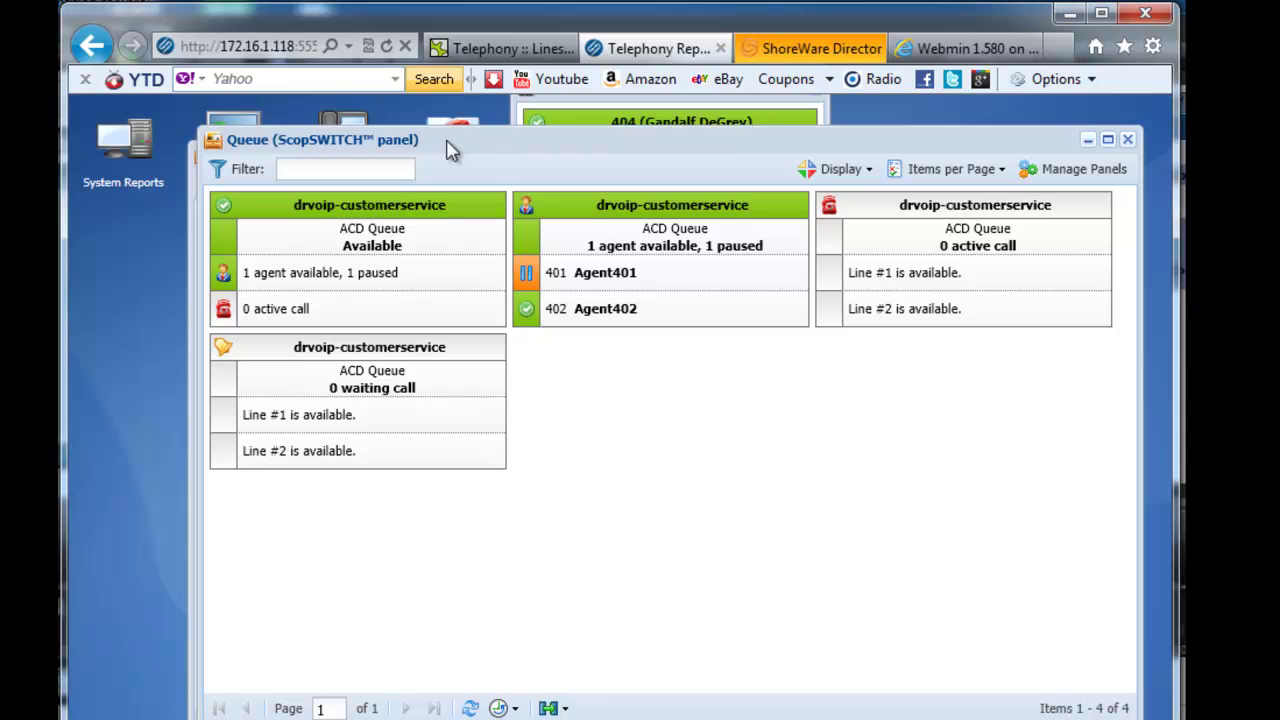
# Step: Close the Queue panel and the ScopSWITCH Panels list window
pyautogui.click(1089, 143)
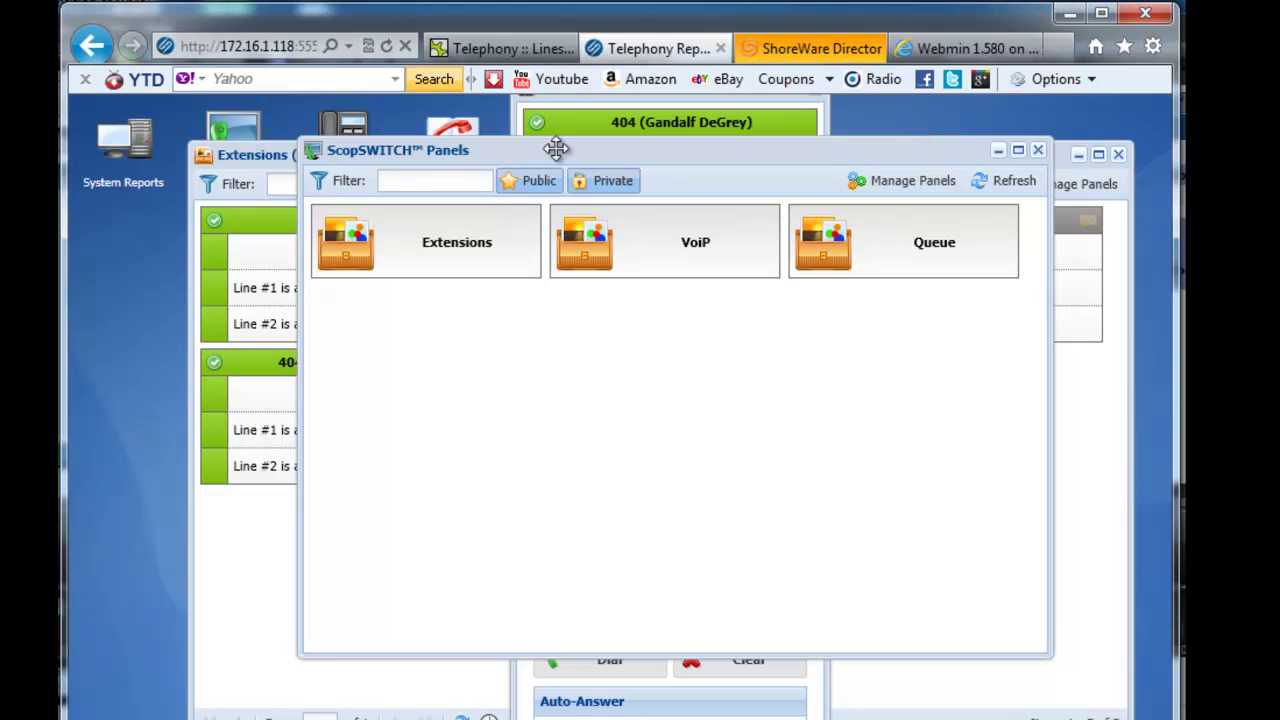
pyautogui.moveTo(563, 151)
pyautogui.mouseDown()
pyautogui.moveTo(580, 140)
pyautogui.moveTo(567, 141)
pyautogui.mouseUp()
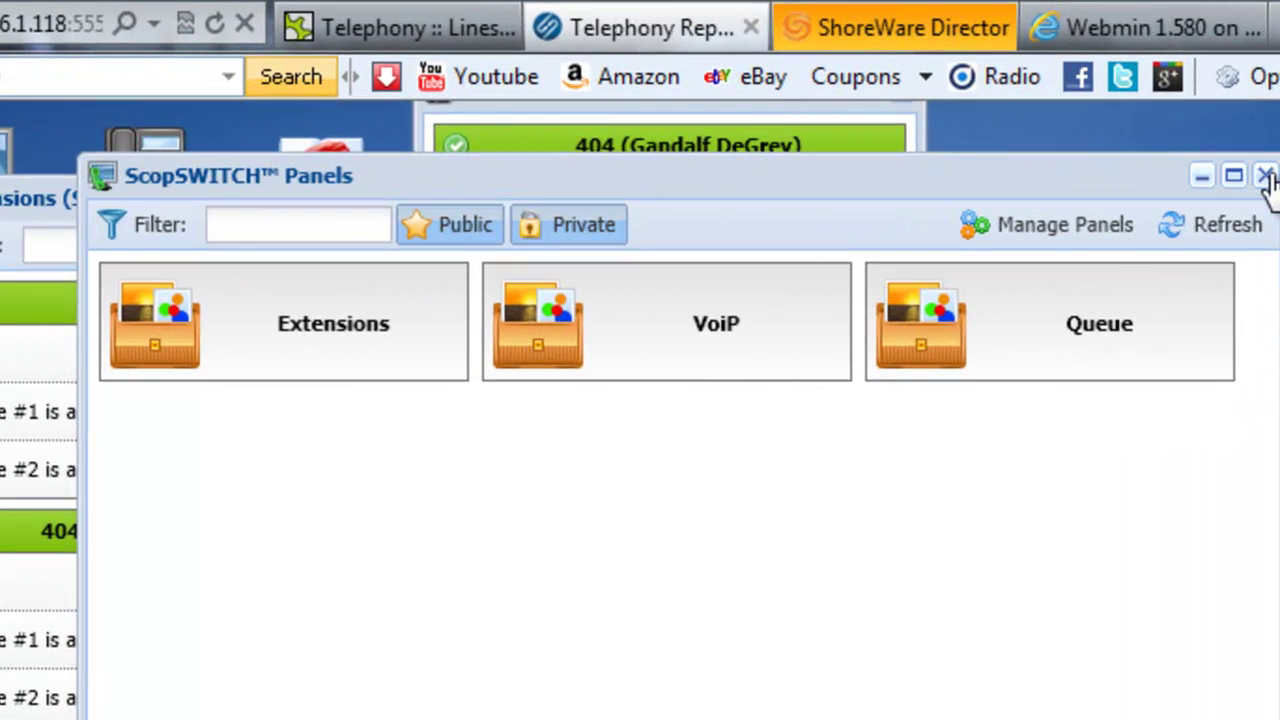
pyautogui.click(1265, 176)
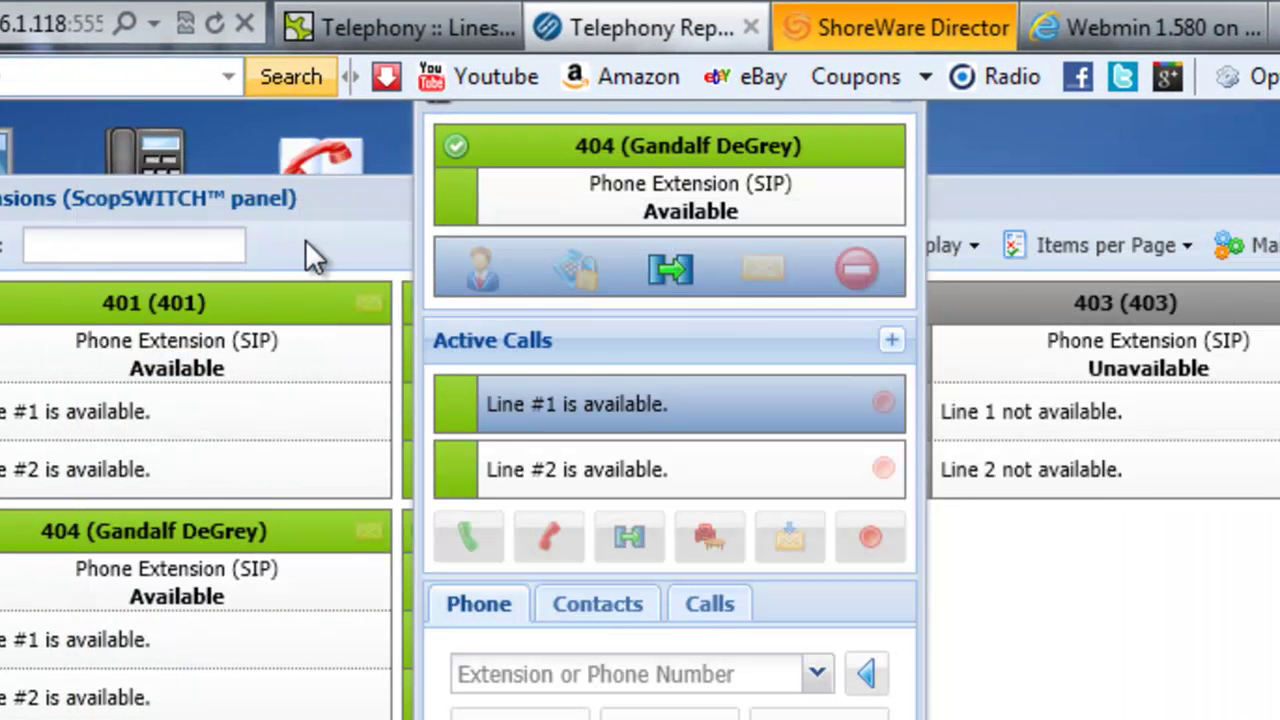